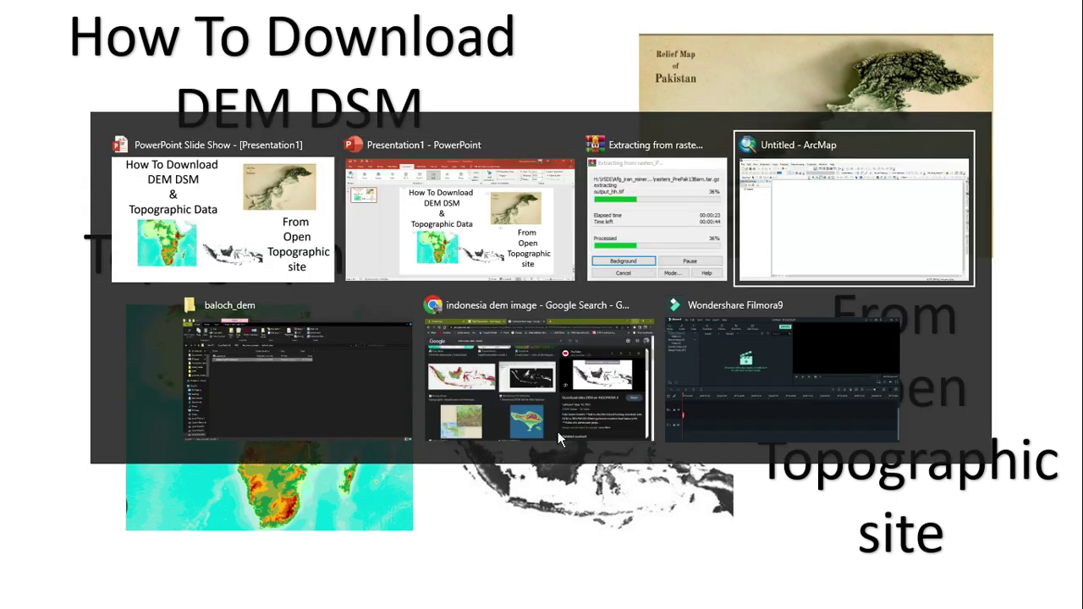
{"action": "key", "text": "alt+Tab"}
{"action": "key", "text": "alt+Tab"}
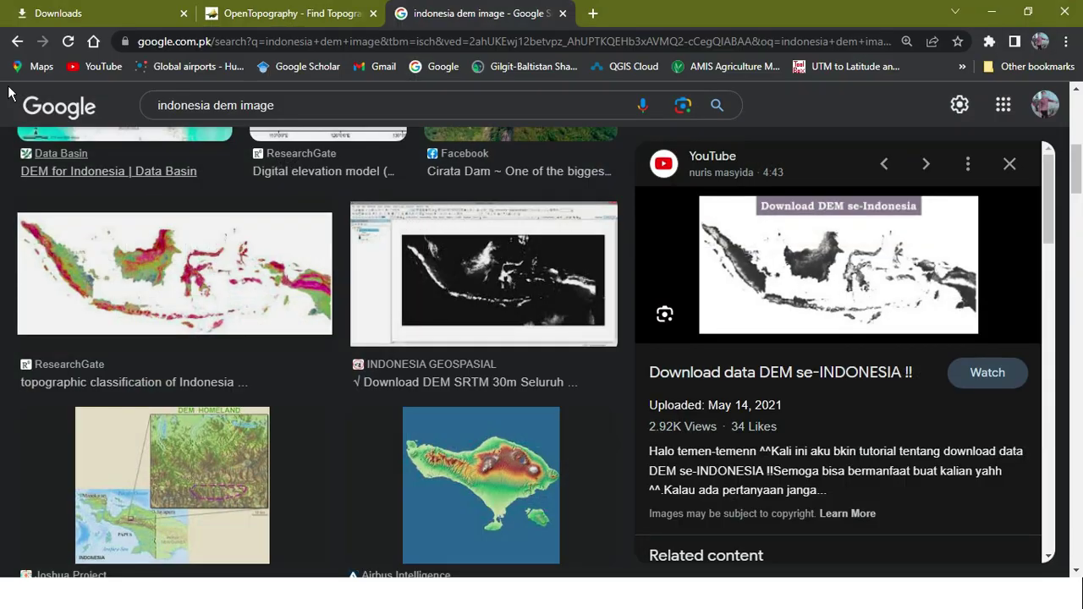
Step: Bring up OpenTopography's Find Topography Data page in Chrome
{"action": "left_click", "coordinate": [248, 15]}
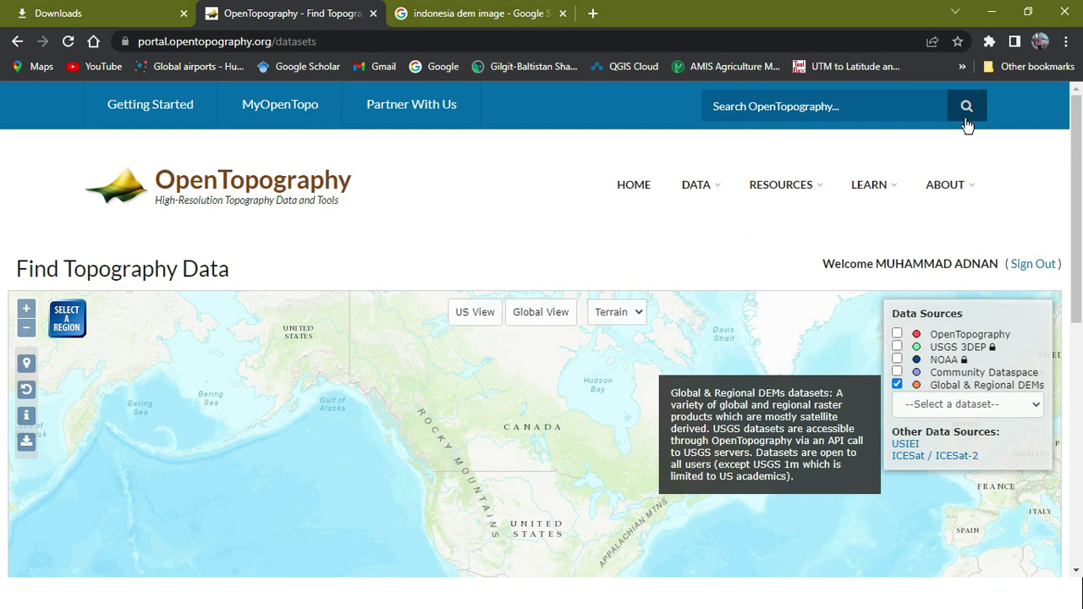
{"action": "left_click", "coordinate": [715, 186]}
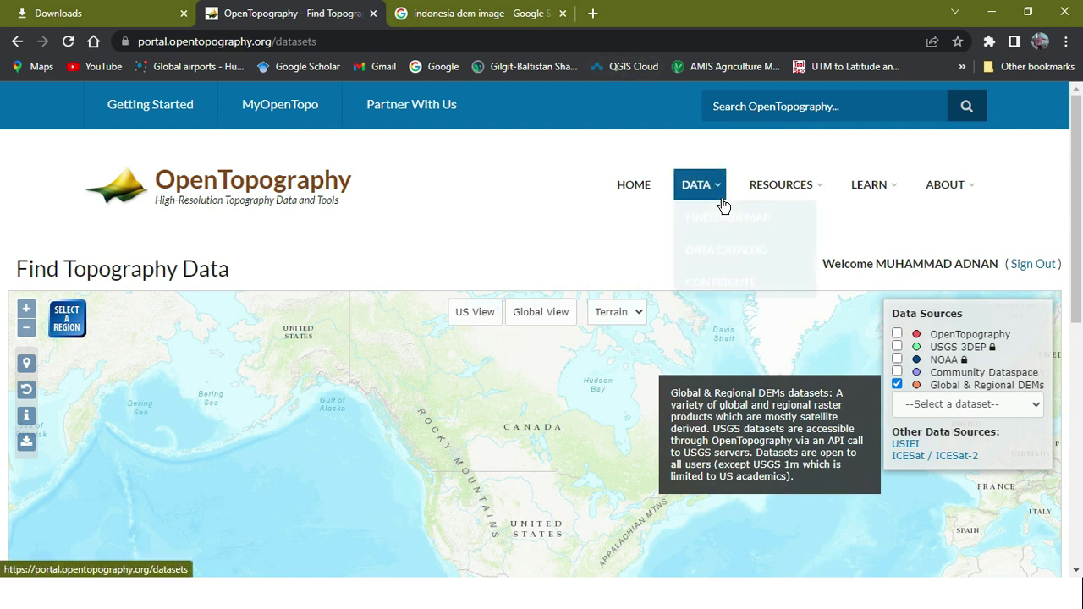
{"action": "scroll", "coordinate": [588, 282], "scroll_direction": "down", "scroll_amount": 1}
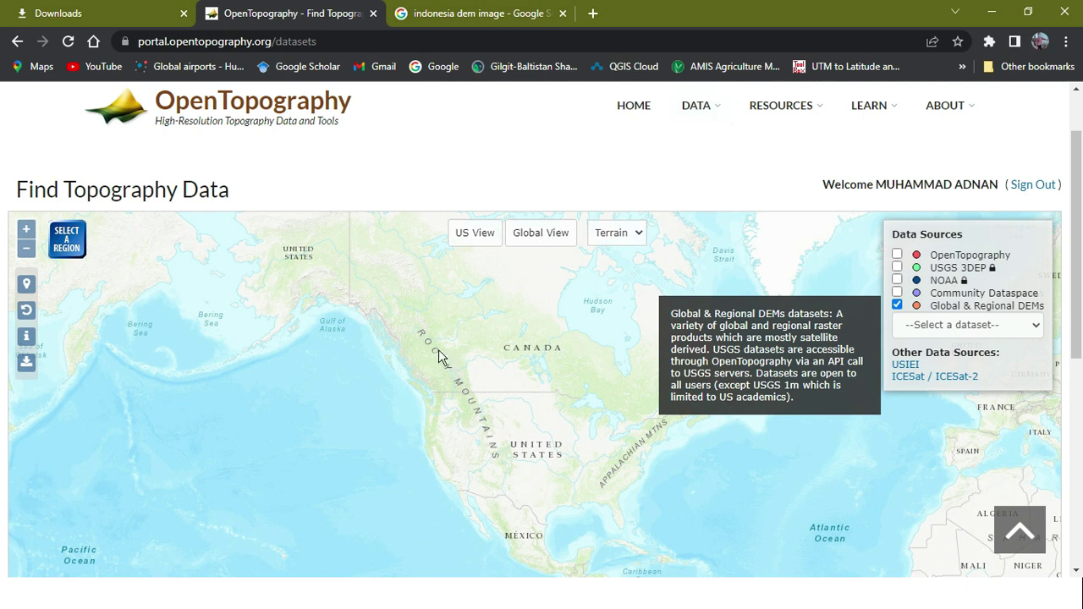
{"action": "scroll", "coordinate": [440, 361], "scroll_direction": "down", "scroll_amount": 3}
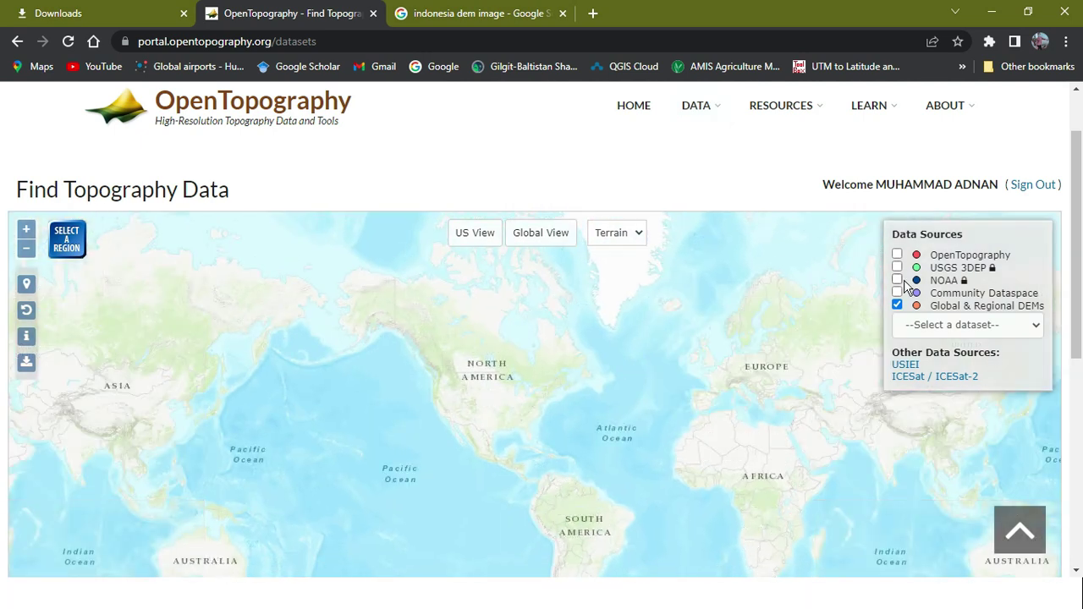
Step: Pan and zoom the world map from North America to Tunisia and the Mediterranean coast
{"action": "left_click_drag", "start_coordinate": [756, 426], "coordinate": [612, 396]}
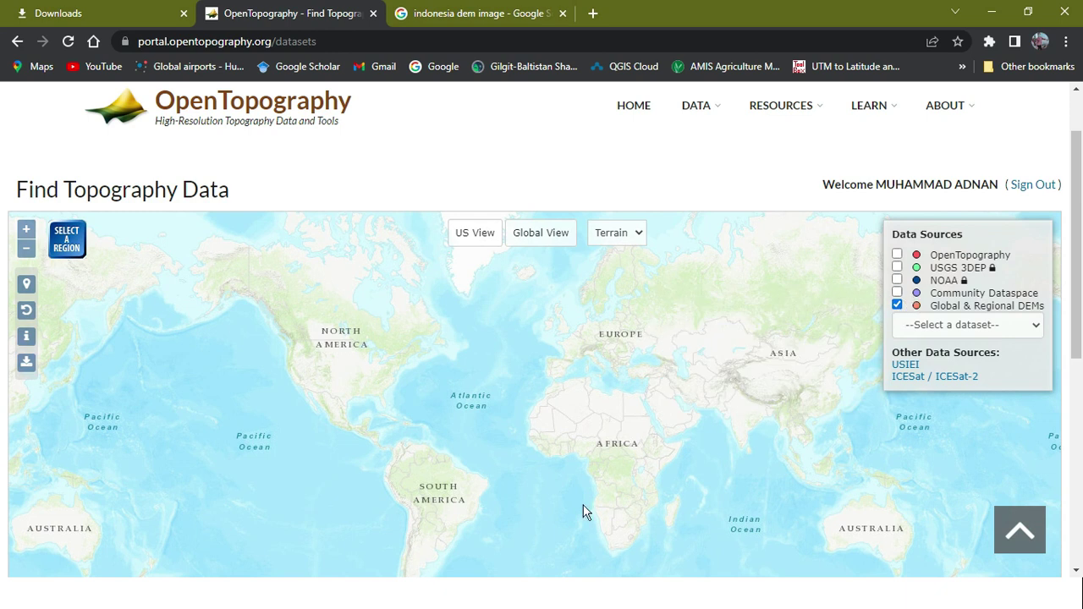
{"action": "scroll", "coordinate": [619, 449], "scroll_direction": "up", "scroll_amount": 2}
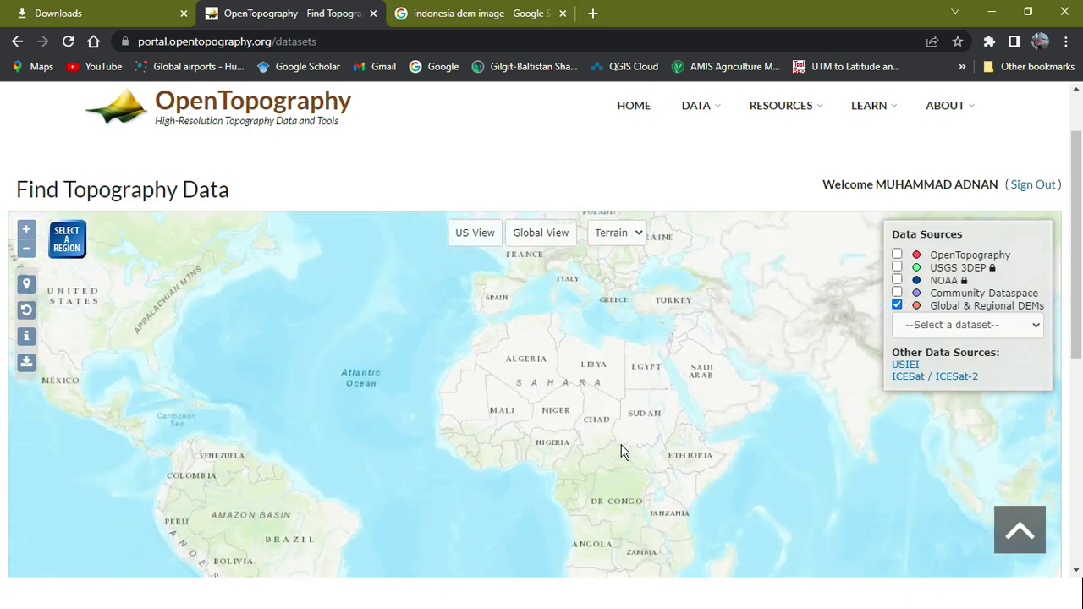
{"action": "scroll", "coordinate": [701, 419], "scroll_direction": "up", "scroll_amount": 1}
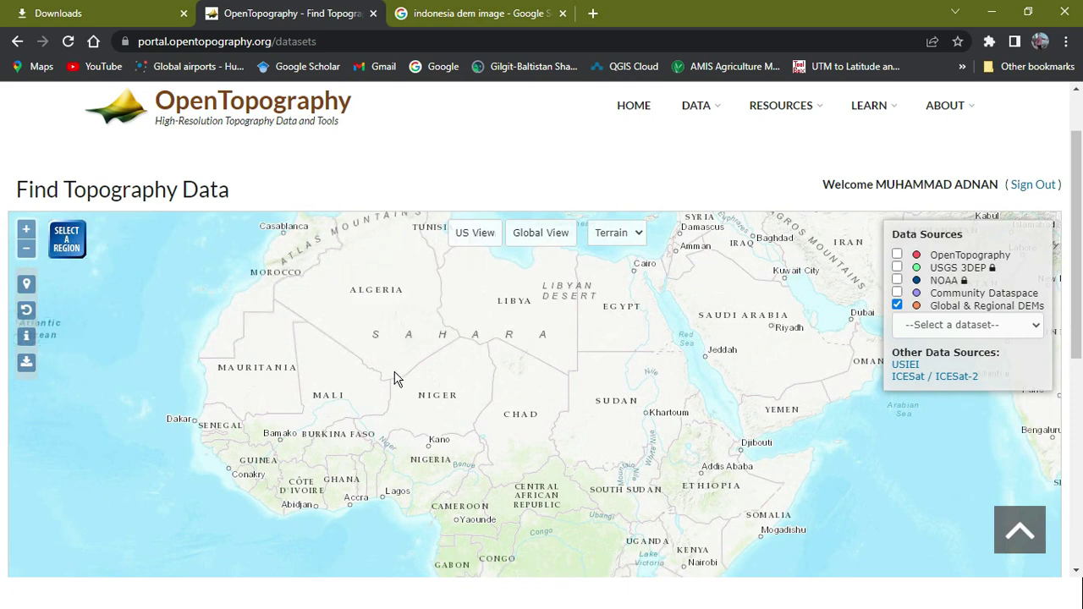
{"action": "left_click_drag", "start_coordinate": [394, 381], "coordinate": [402, 447]}
{"action": "scroll", "coordinate": [439, 302], "scroll_direction": "up", "scroll_amount": 1}
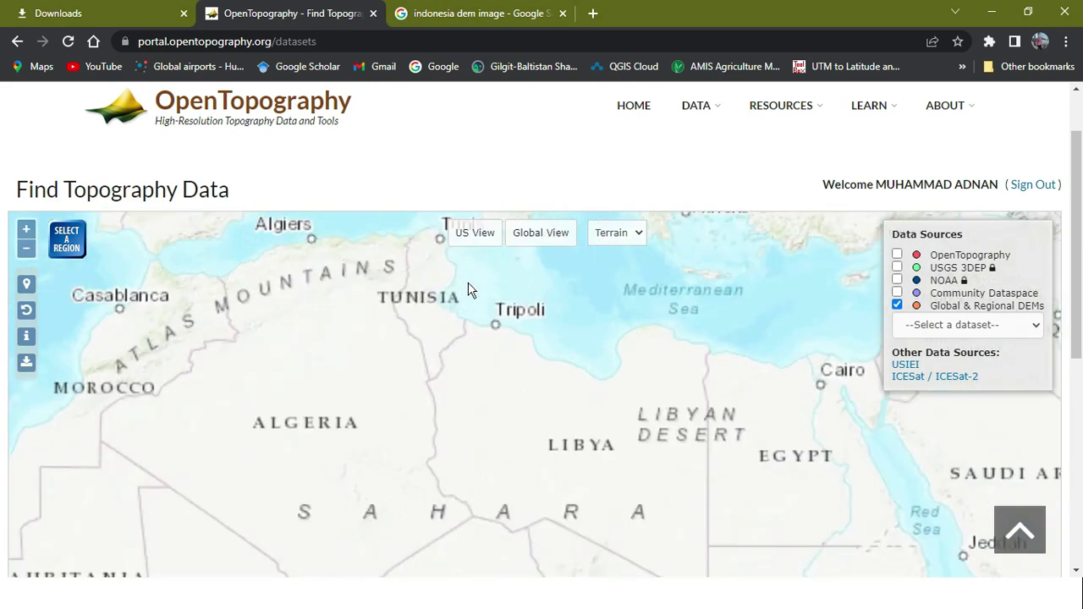
{"action": "left_click_drag", "start_coordinate": [428, 387], "coordinate": [423, 435]}
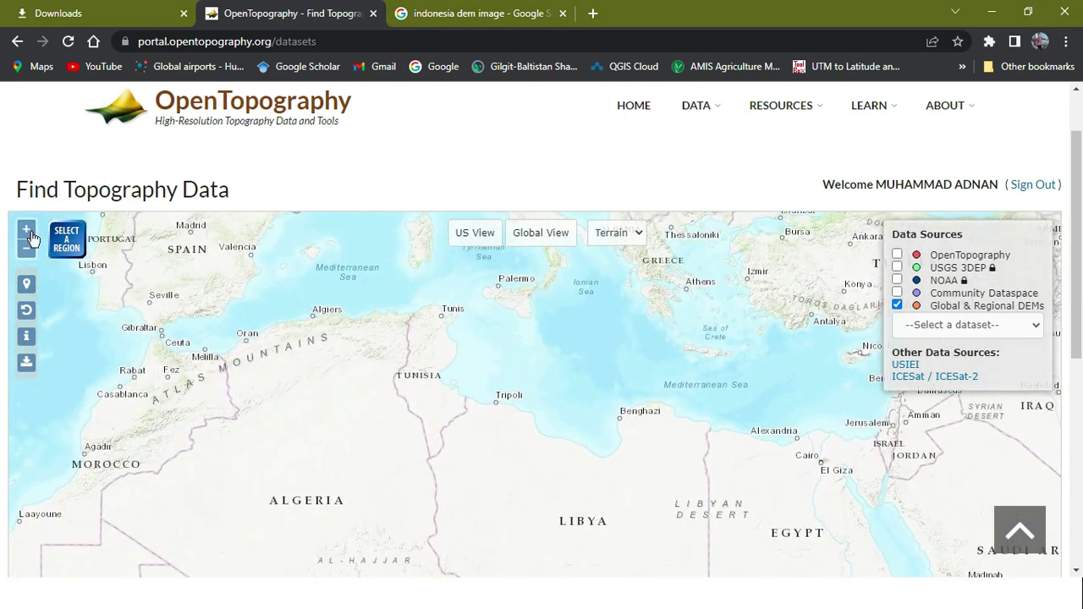
Step: Draw a selection rectangle around Tunisia to list the nine datasets covering it
{"action": "left_click", "coordinate": [69, 239]}
{"action": "left_click_drag", "start_coordinate": [388, 280], "coordinate": [487, 472]}
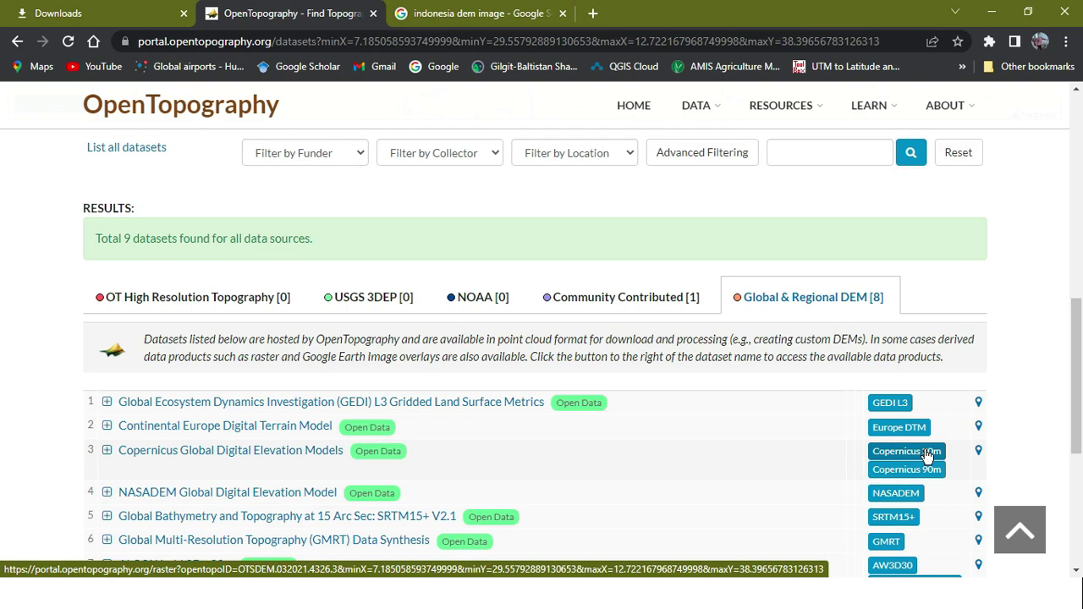
Step: Open the Copernicus 30m dataset page and read the 501,302 km² area-limit error
{"action": "left_click", "coordinate": [928, 456]}
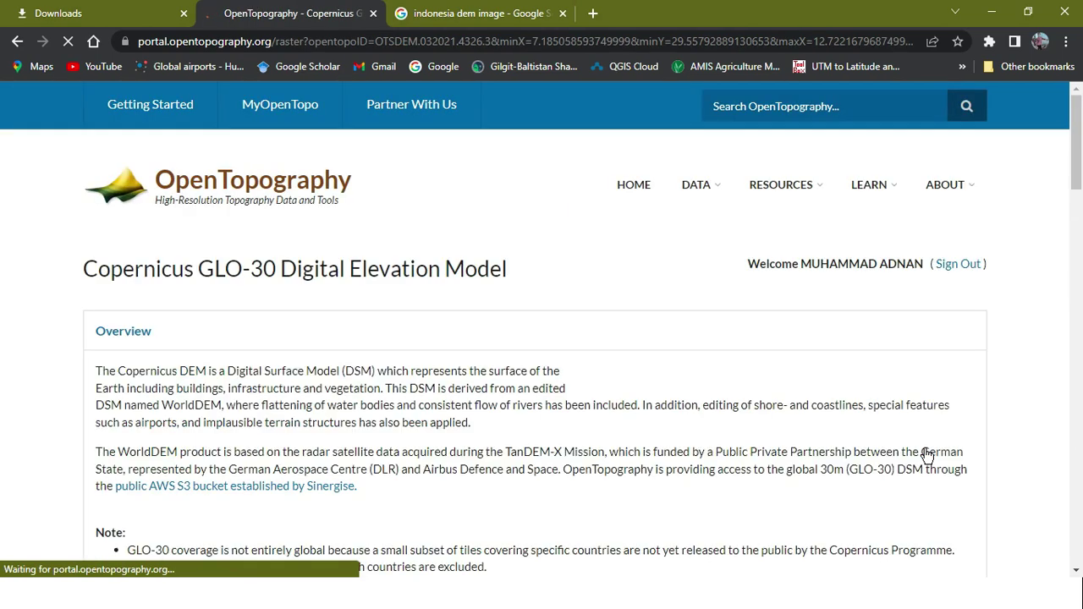
{"action": "scroll", "coordinate": [569, 355], "scroll_direction": "down", "scroll_amount": 2}
{"action": "scroll", "coordinate": [570, 355], "scroll_direction": "down", "scroll_amount": 10}
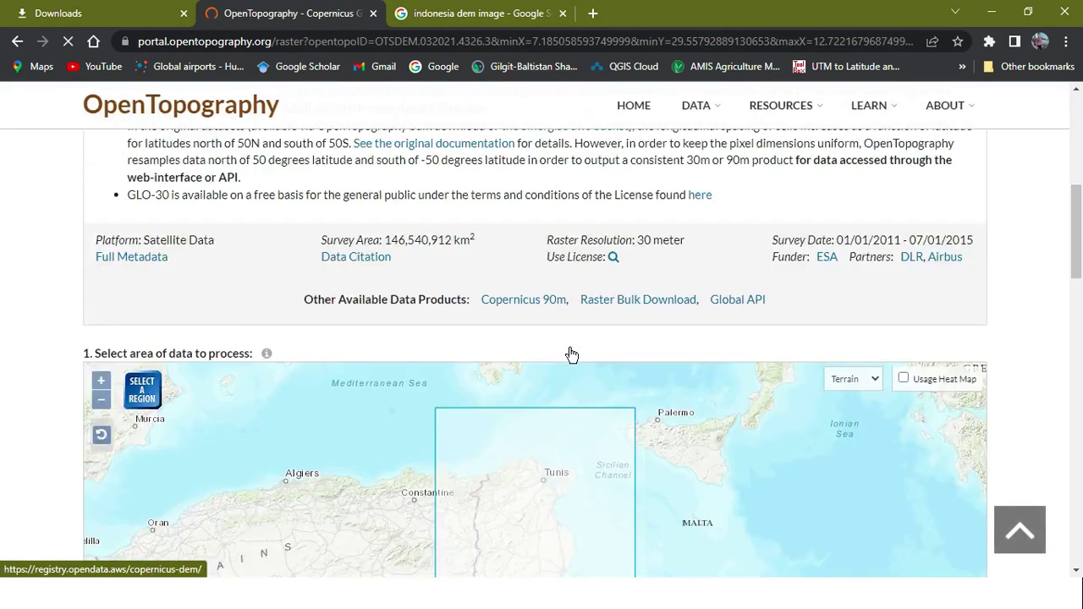
{"action": "scroll", "coordinate": [571, 356], "scroll_direction": "down", "scroll_amount": 2}
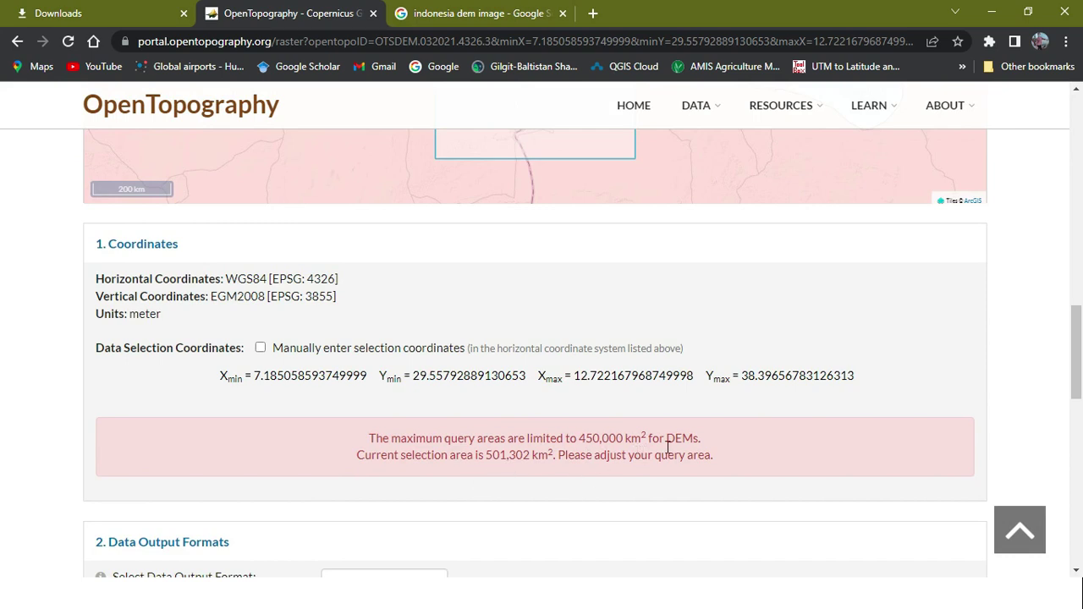
{"action": "scroll", "coordinate": [348, 346], "scroll_direction": "up", "scroll_amount": 8}
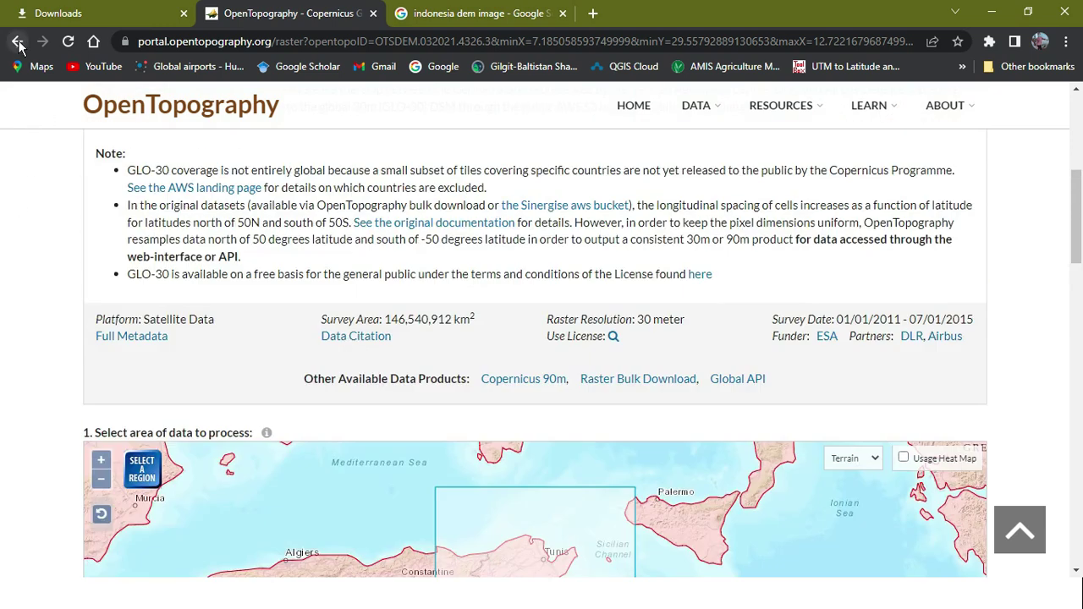
Step: Go back to the Tunisia results and open the Copernicus 90m dataset page
{"action": "scroll", "coordinate": [155, 179], "scroll_direction": "up", "scroll_amount": 5}
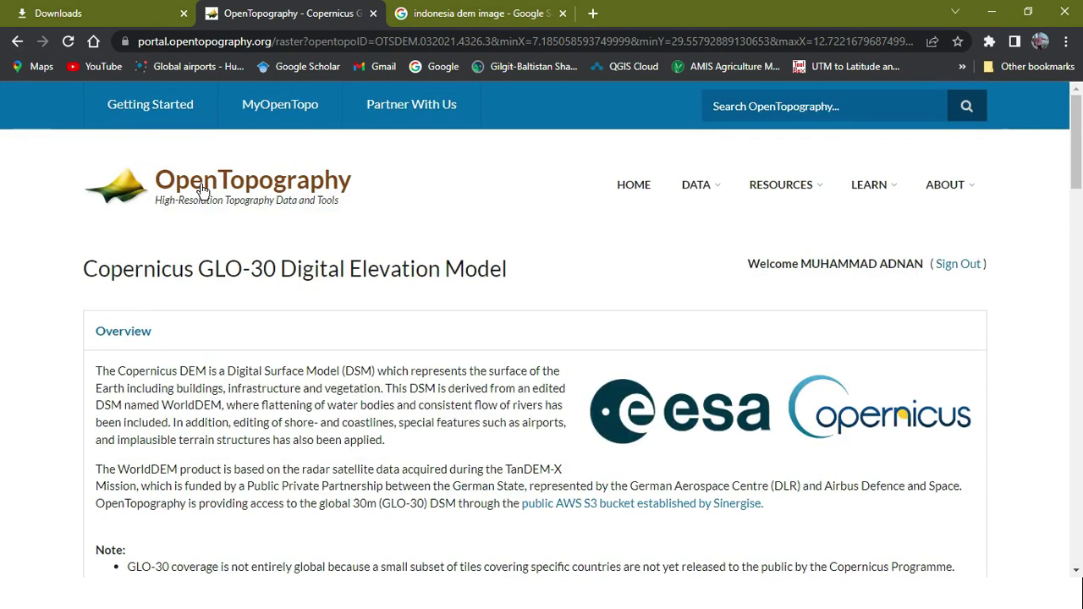
{"action": "left_click", "coordinate": [18, 44]}
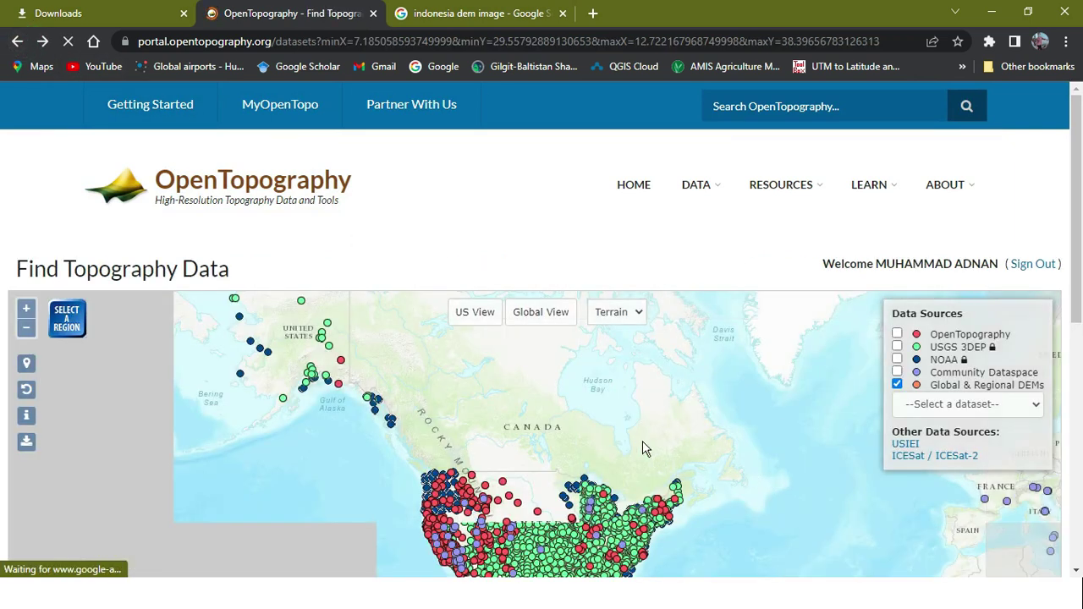
{"action": "left_click_drag", "start_coordinate": [643, 448], "coordinate": [552, 447]}
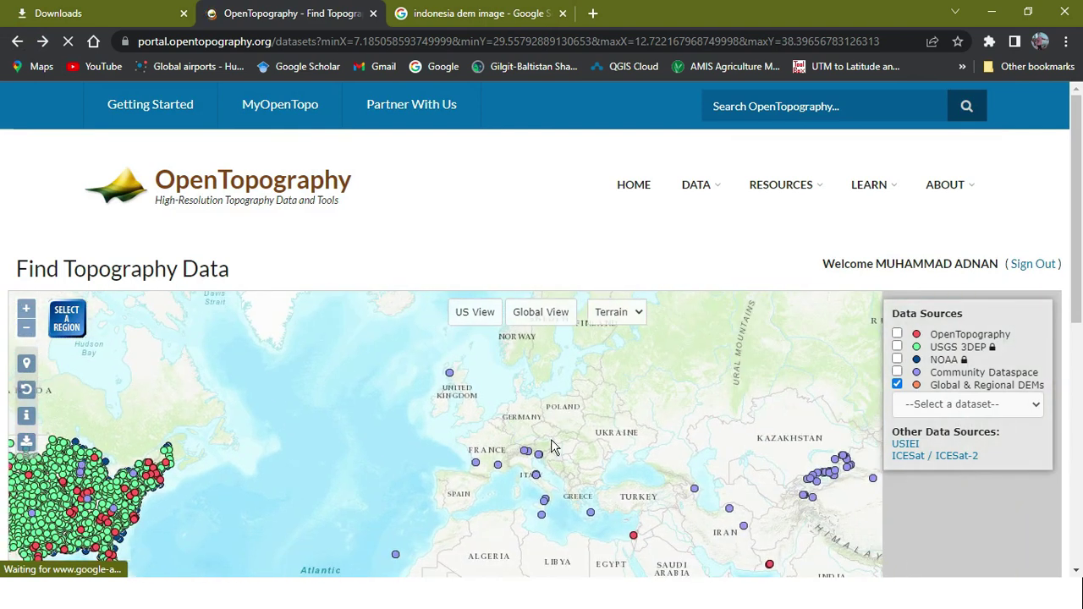
{"action": "scroll", "coordinate": [598, 423], "scroll_direction": "down", "scroll_amount": 10}
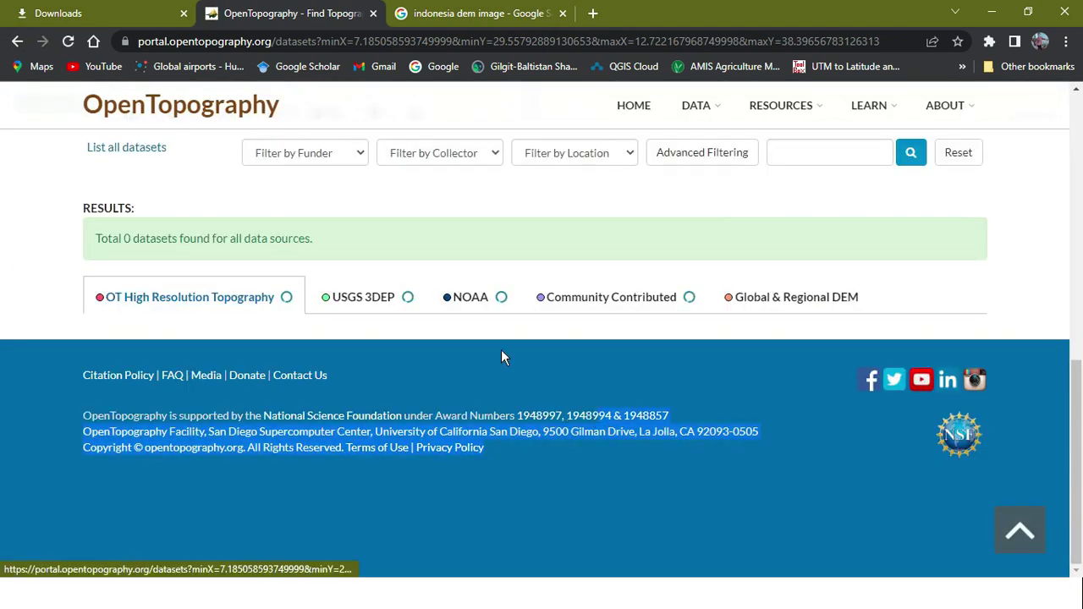
{"action": "scroll", "coordinate": [1081, 211], "scroll_direction": "up", "scroll_amount": 5}
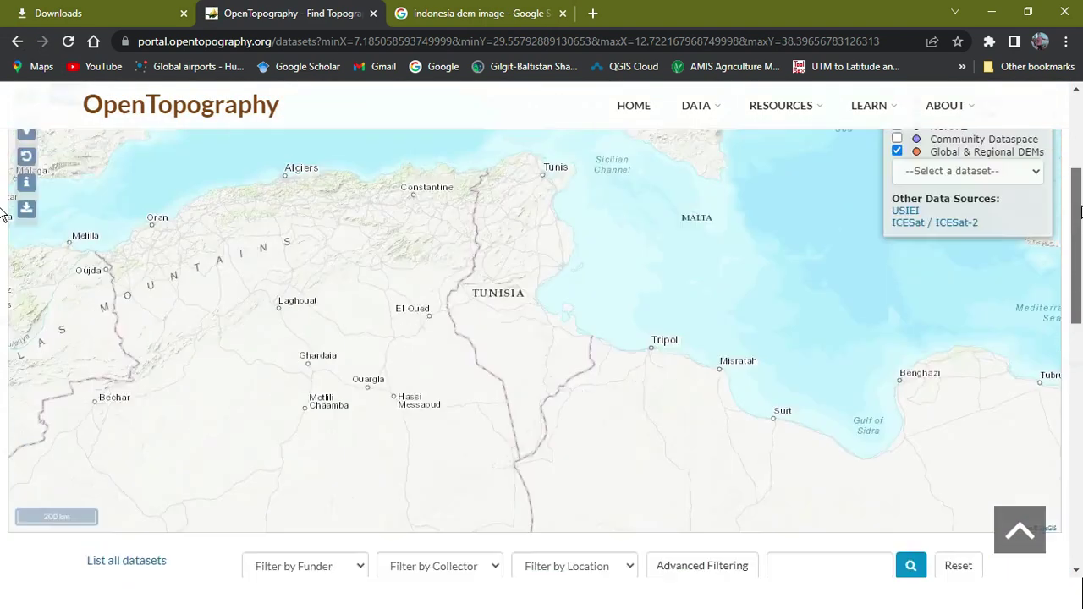
{"action": "left_click_drag", "start_coordinate": [1081, 212], "coordinate": [1081, 354]}
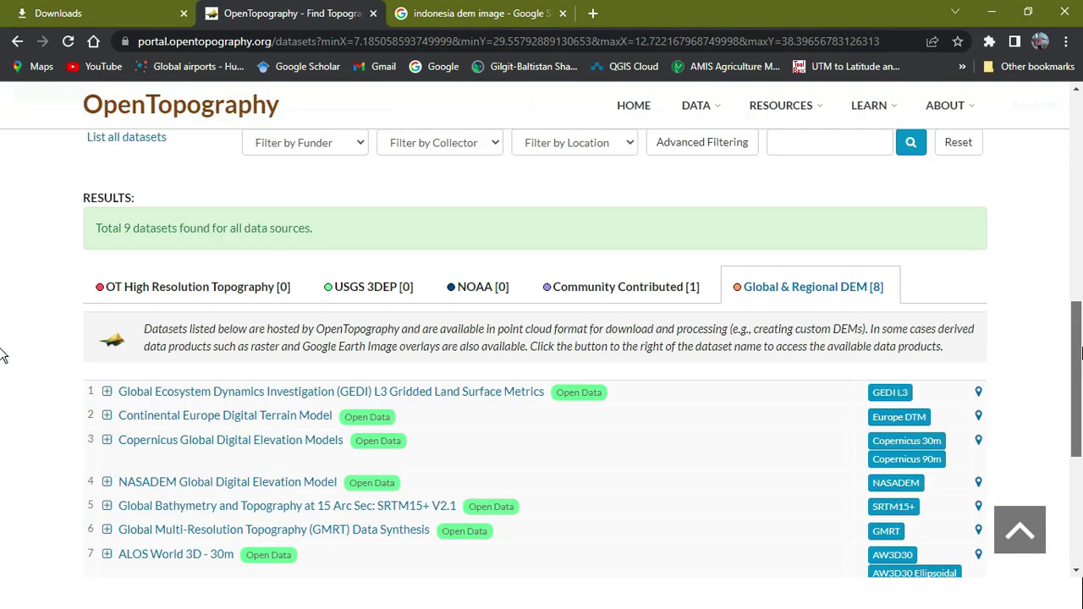
{"action": "scroll", "coordinate": [3, 356], "scroll_direction": "down", "scroll_amount": 1}
{"action": "left_click", "coordinate": [925, 433]}
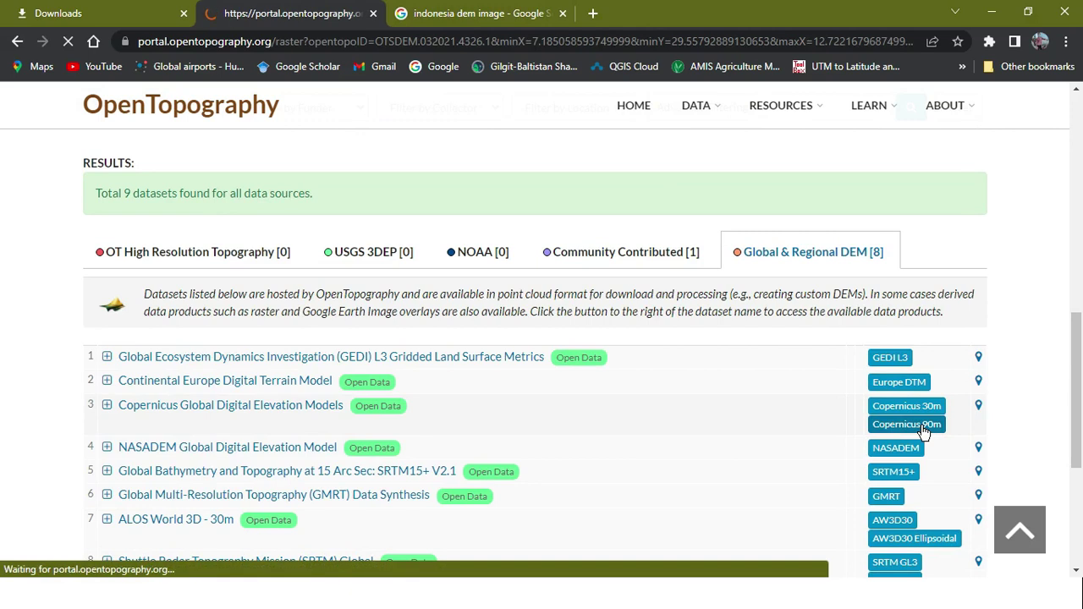
Step: Enable manual coordinate entry and validate the Tunisia extent at about 501,302 km²
{"action": "scroll", "coordinate": [2, 178], "scroll_direction": "down", "scroll_amount": 1}
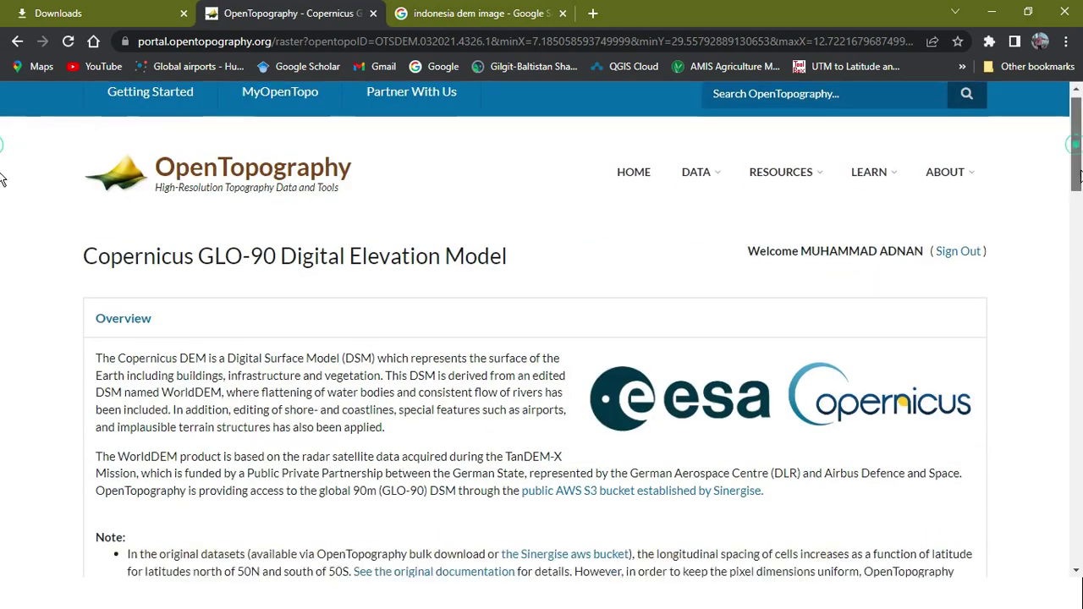
{"action": "left_click_drag", "start_coordinate": [1079, 175], "coordinate": [1078, 356]}
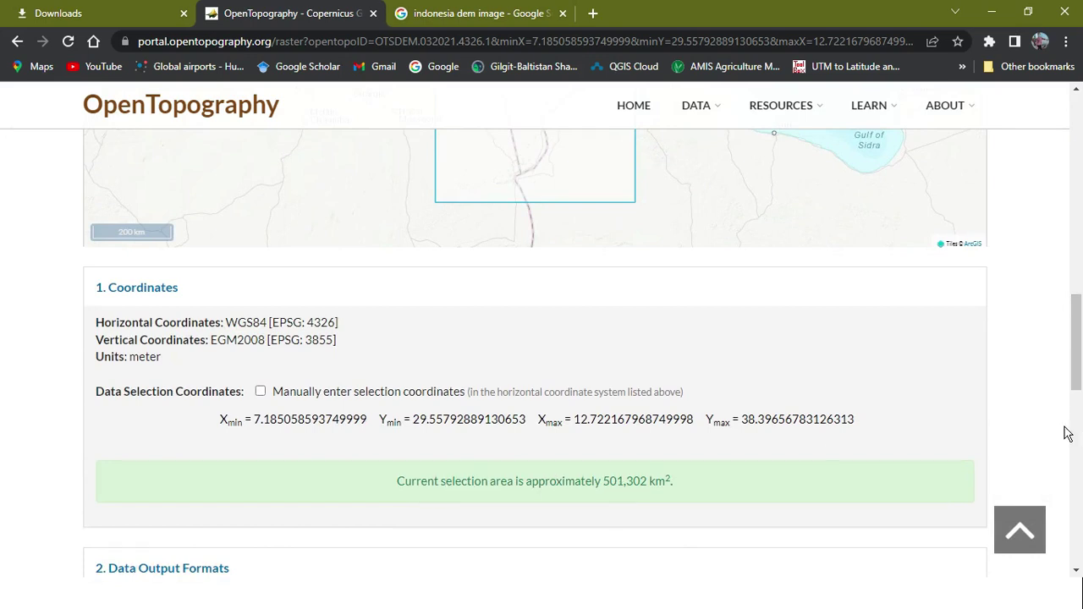
{"action": "left_click_drag", "start_coordinate": [1079, 347], "coordinate": [1080, 279]}
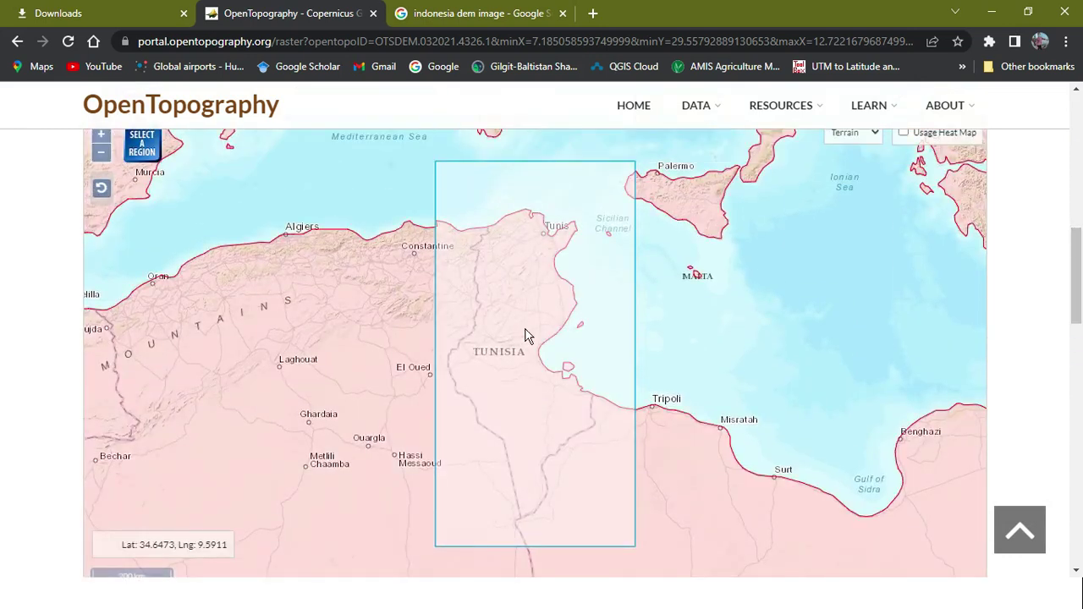
{"action": "left_click_drag", "start_coordinate": [1079, 270], "coordinate": [1069, 390]}
{"action": "scroll", "coordinate": [1, 368], "scroll_direction": "up", "scroll_amount": 5}
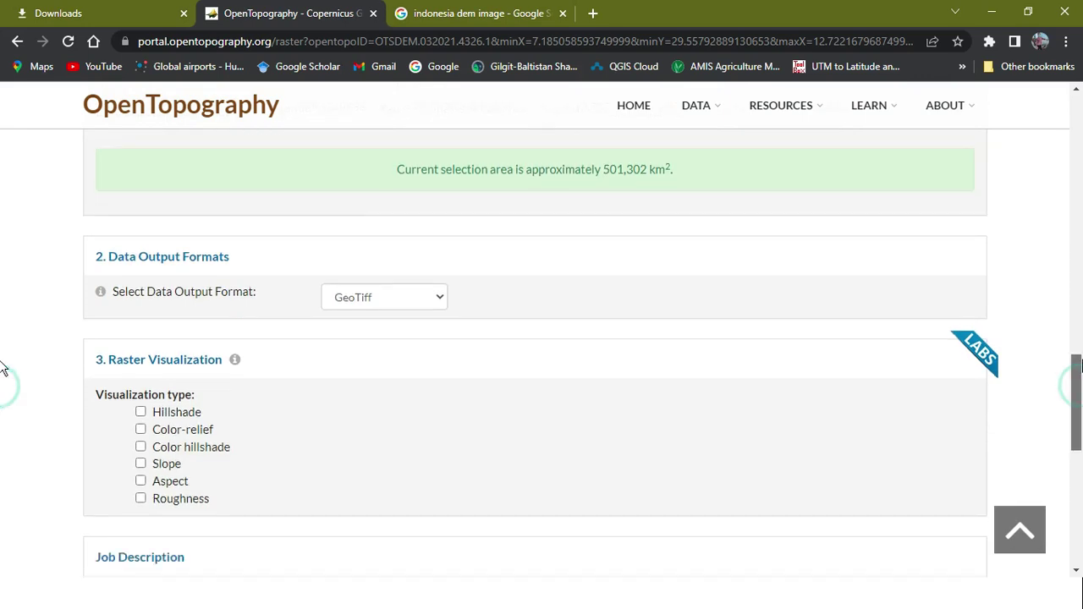
{"action": "scroll", "coordinate": [3, 302], "scroll_direction": "up", "scroll_amount": 2}
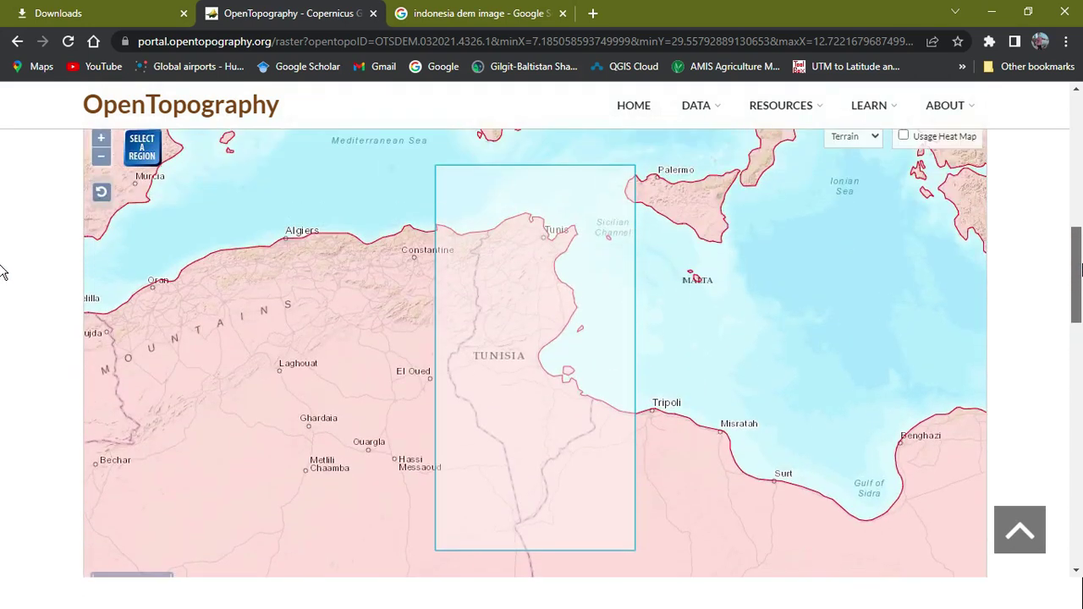
{"action": "scroll", "coordinate": [3, 288], "scroll_direction": "down", "scroll_amount": 5}
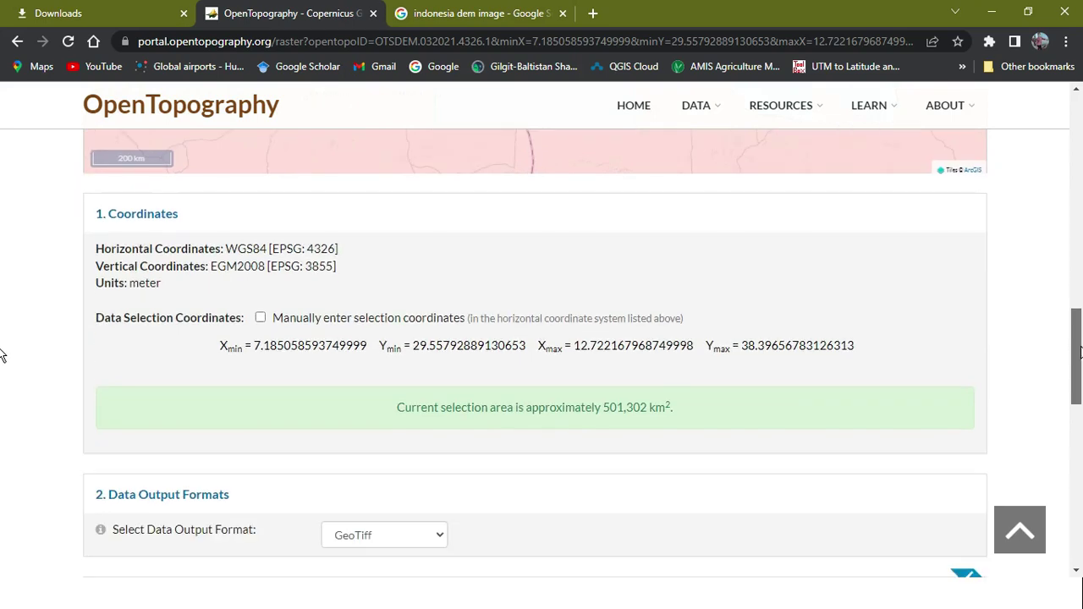
{"action": "left_click", "coordinate": [261, 310]}
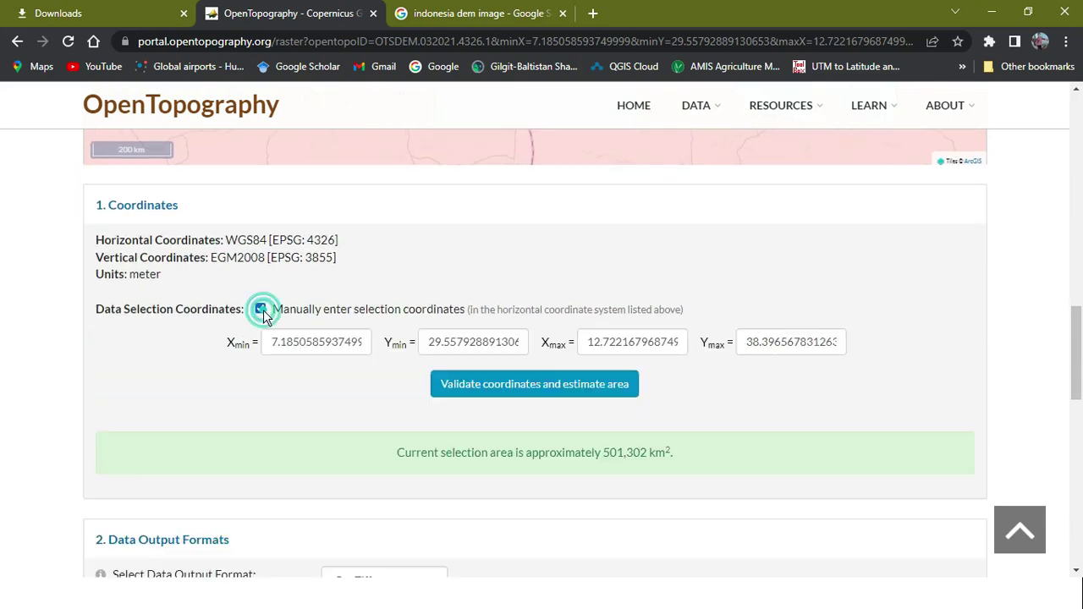
{"action": "left_click", "coordinate": [608, 391]}
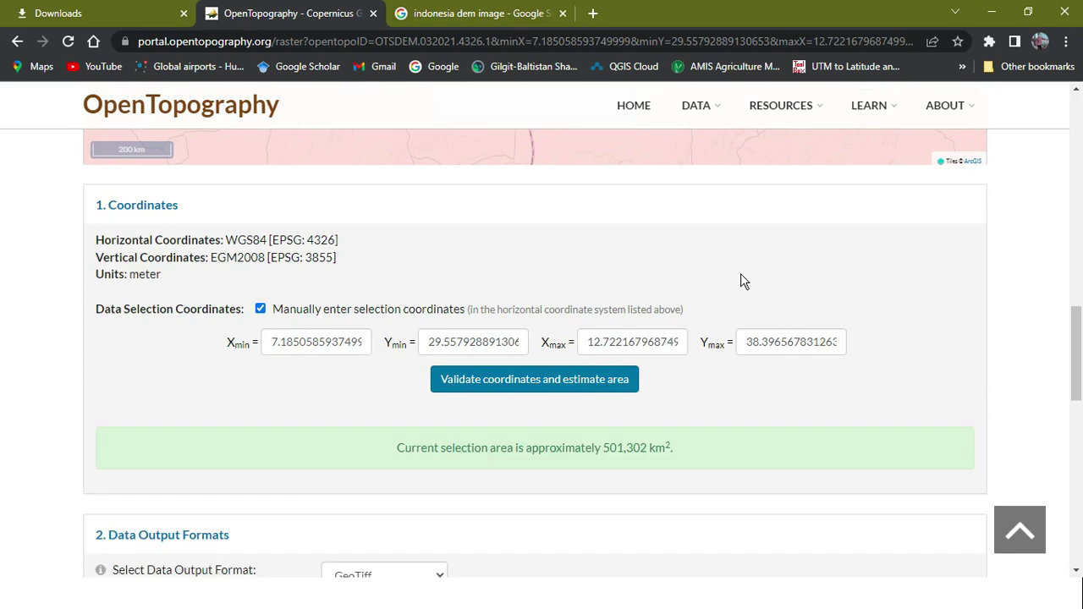
{"action": "left_click_drag", "start_coordinate": [1079, 350], "coordinate": [1077, 436]}
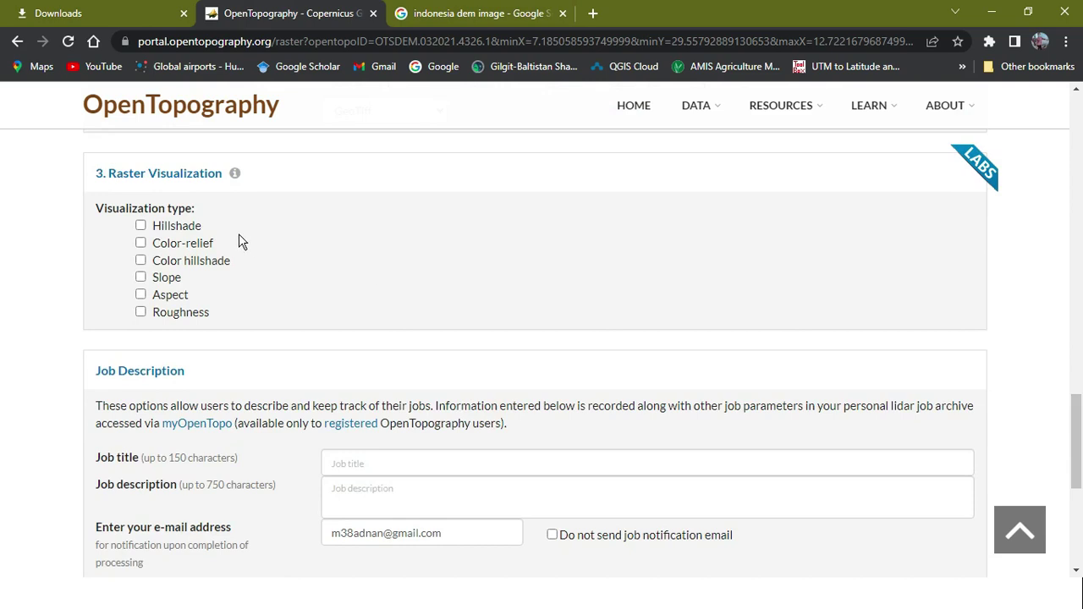
Step: Tick Color-relief, Hillshade and Roughness under Raster Visualization
{"action": "left_click", "coordinate": [140, 243]}
{"action": "left_click", "coordinate": [141, 225]}
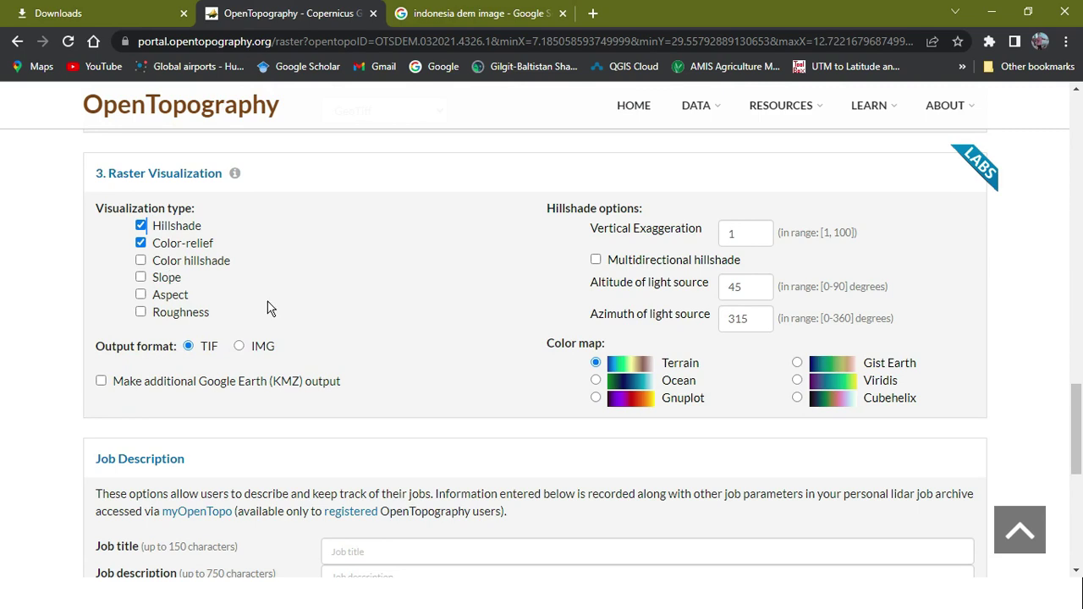
{"action": "scroll", "coordinate": [394, 273], "scroll_direction": "up", "scroll_amount": 2}
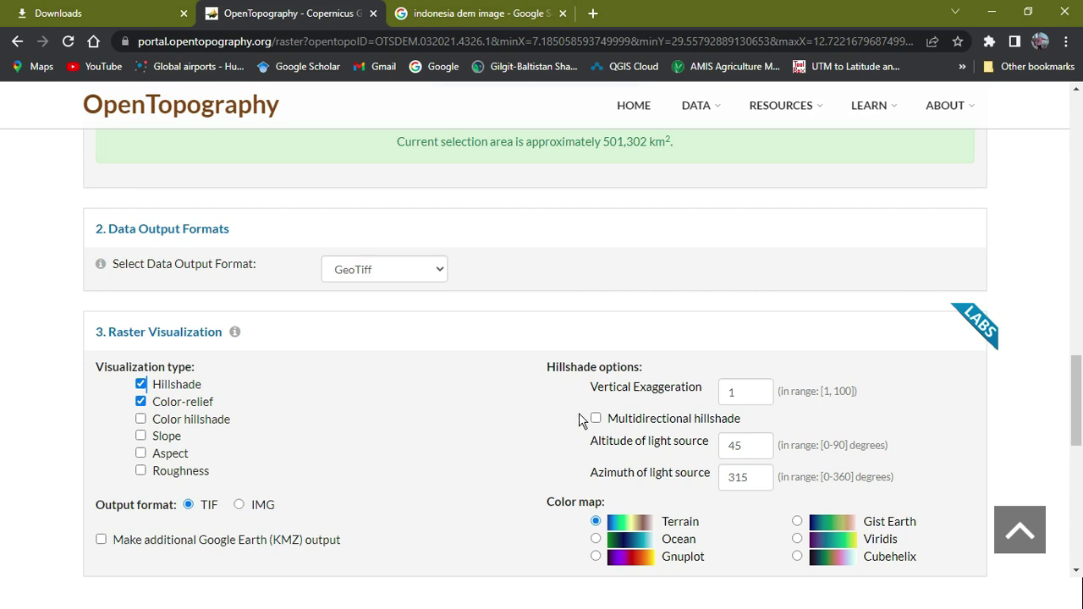
{"action": "scroll", "coordinate": [322, 362], "scroll_direction": "down", "scroll_amount": 3}
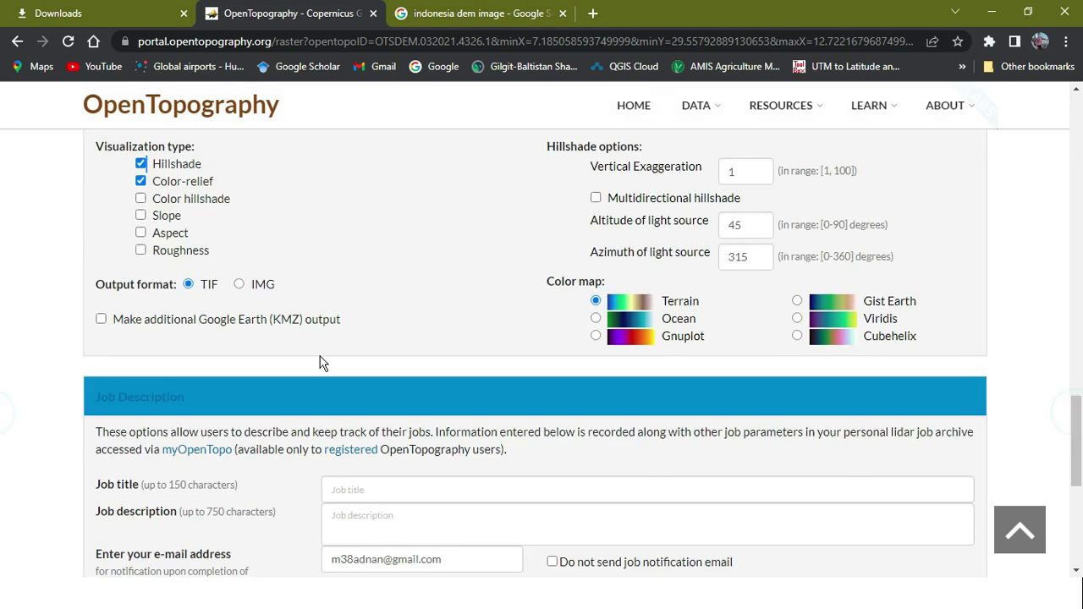
{"action": "left_click", "coordinate": [140, 250]}
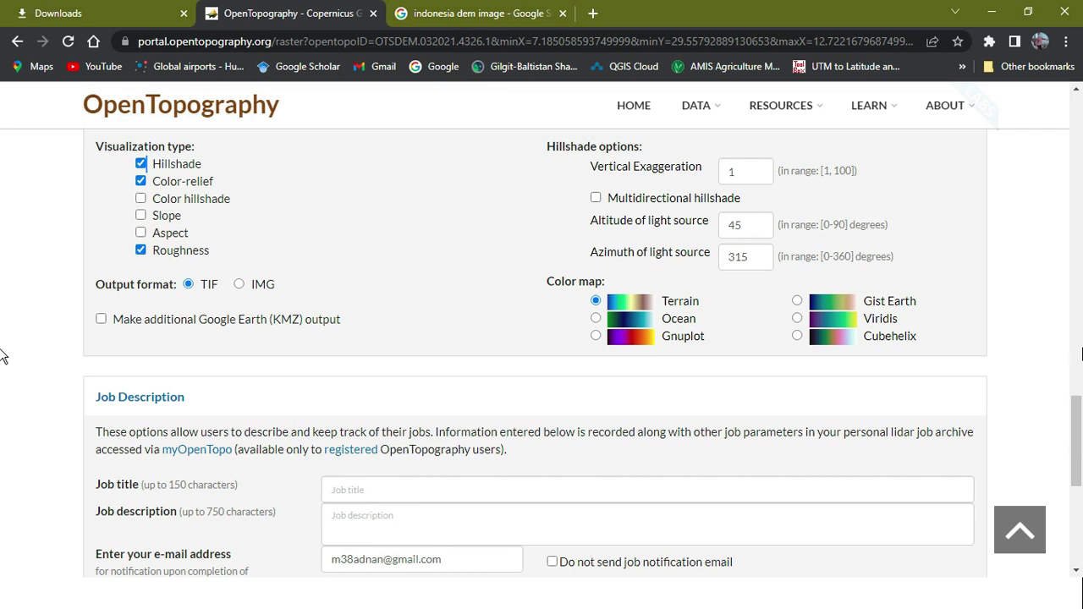
Step: Submit the job titled 'education', described 'Education last semester project', without notification email
{"action": "scroll", "coordinate": [584, 265], "scroll_direction": "down", "scroll_amount": 3}
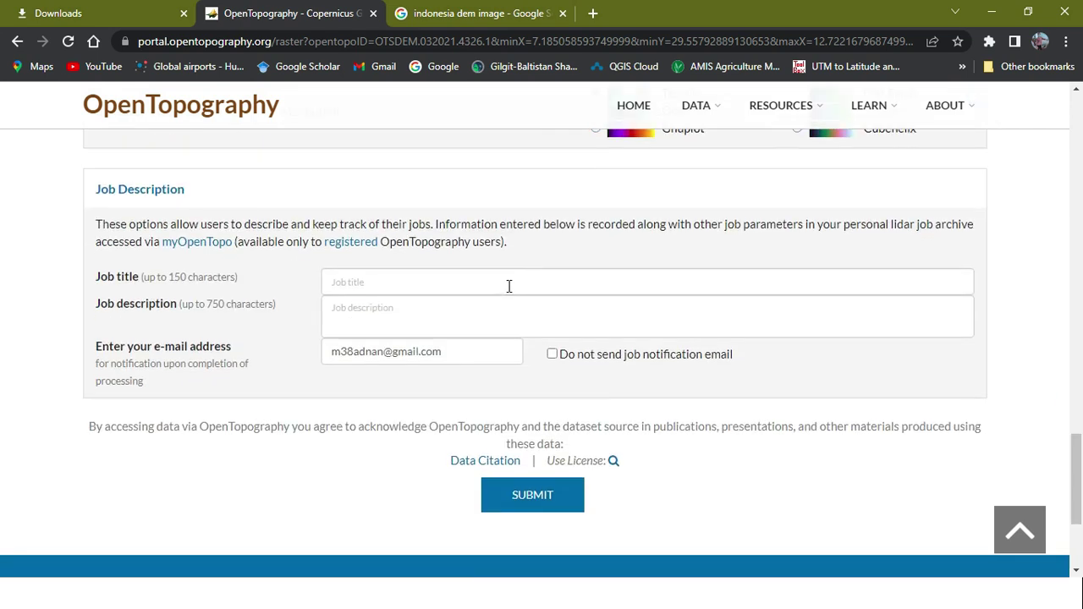
{"action": "left_click", "coordinate": [510, 286]}
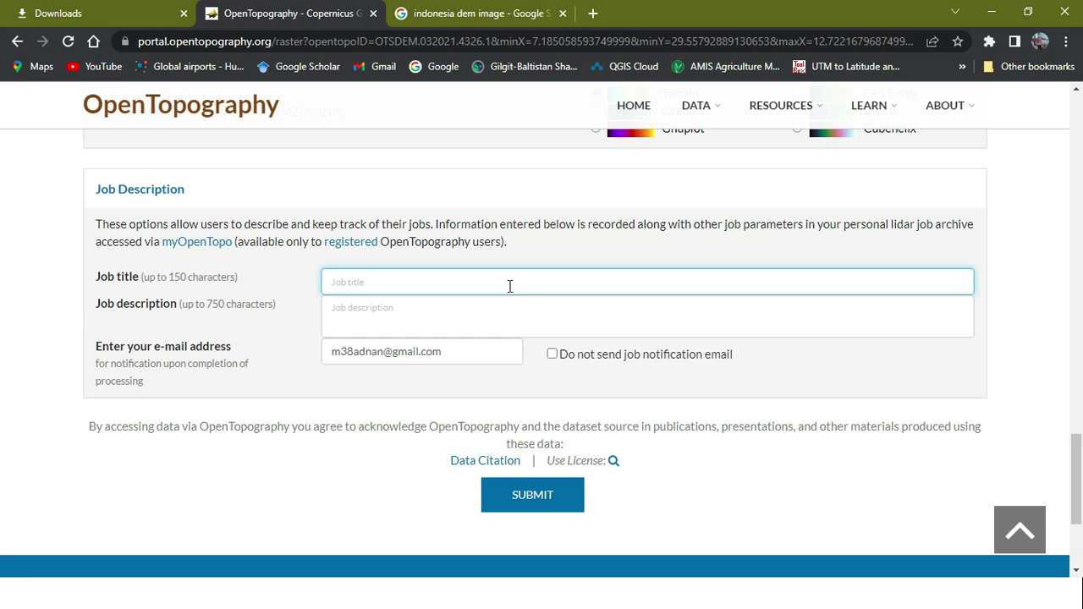
{"action": "type", "text": "education"}
{"action": "left_click", "coordinate": [479, 311]}
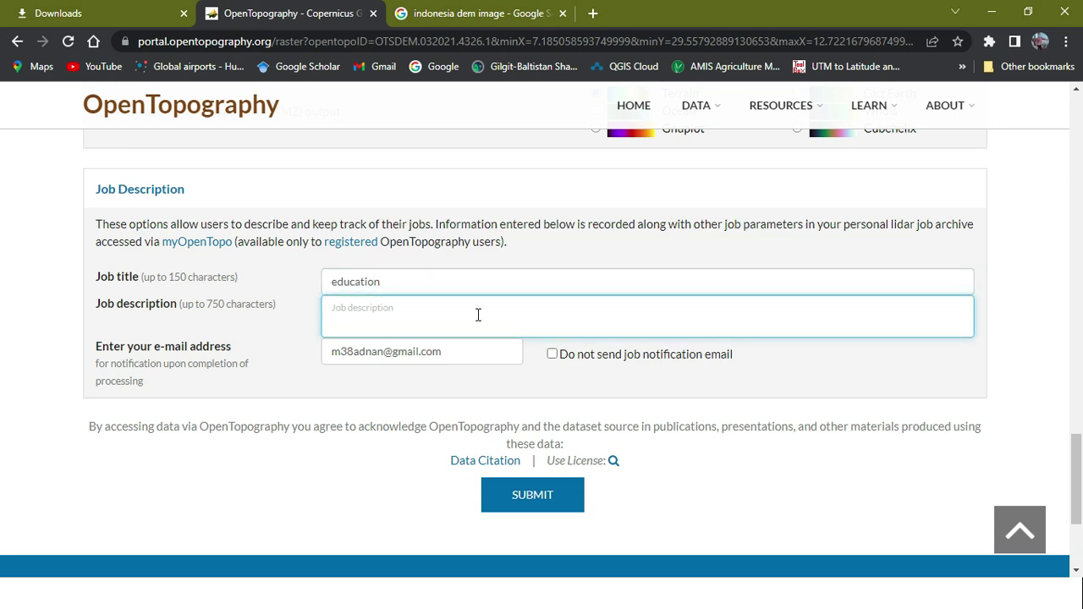
{"action": "type", "text": "Education last semester project"}
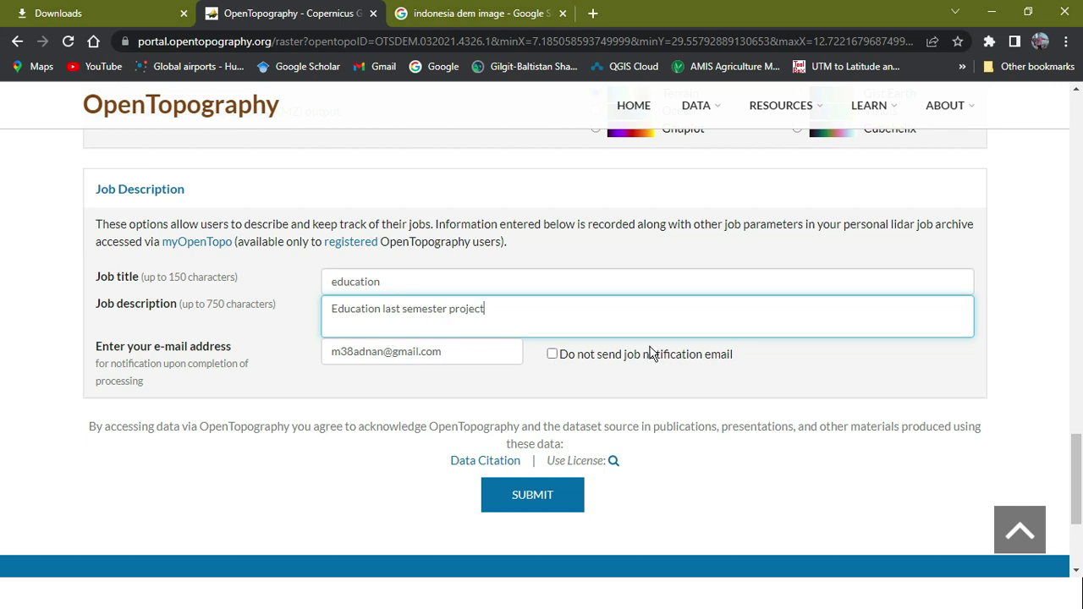
{"action": "left_click", "coordinate": [552, 355]}
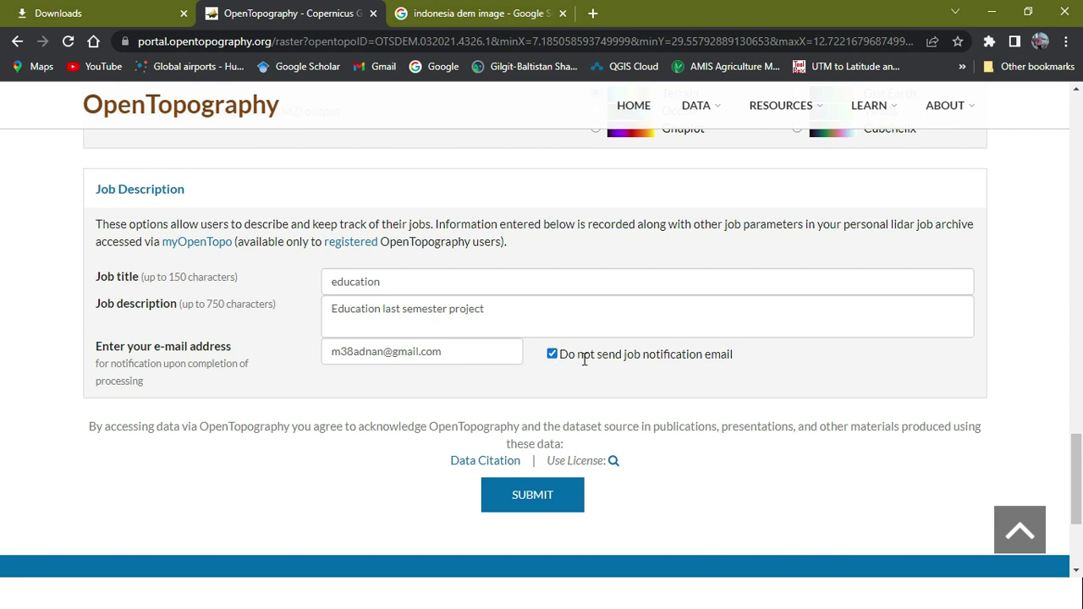
{"action": "left_click", "coordinate": [547, 506]}
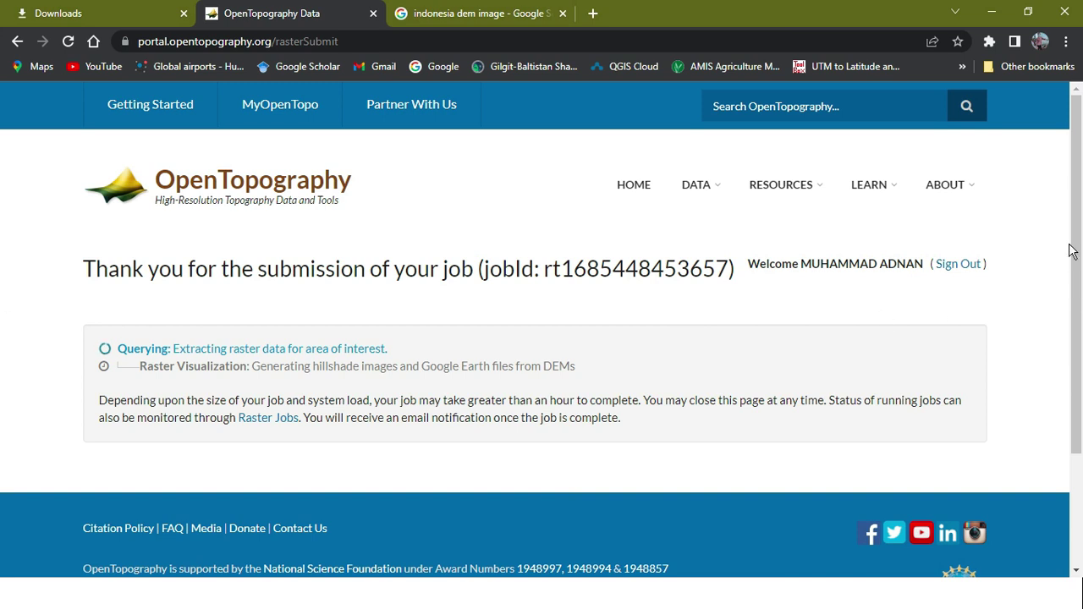
Step: Wait on Raster Job Results until the status reads Done and Download Data appears
{"action": "scroll", "coordinate": [1052, 261], "scroll_direction": "down", "scroll_amount": 1}
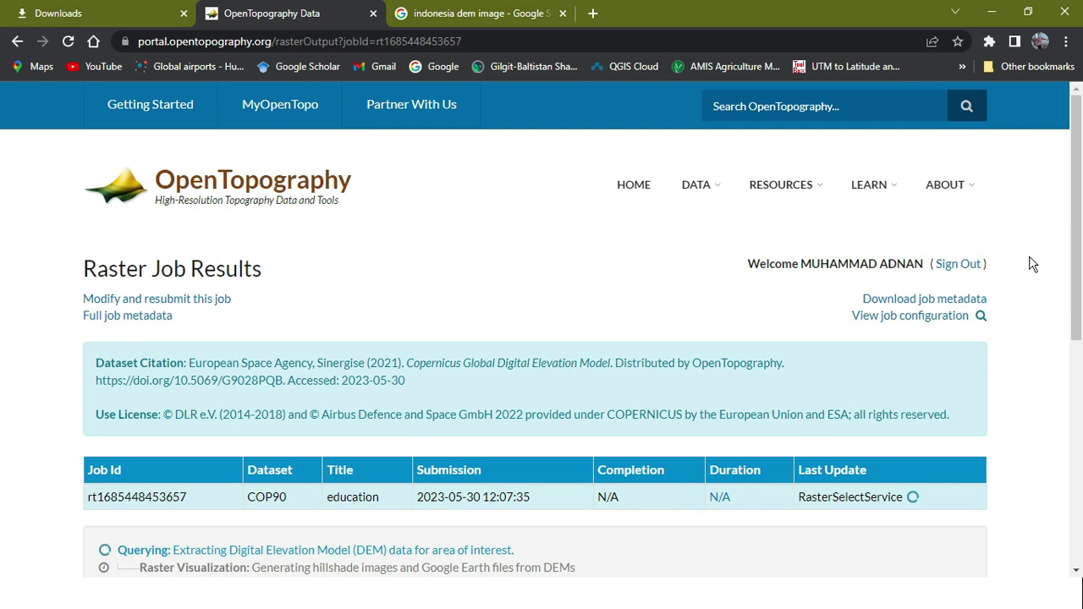
{"action": "left_click_drag", "start_coordinate": [1081, 283], "coordinate": [1076, 429]}
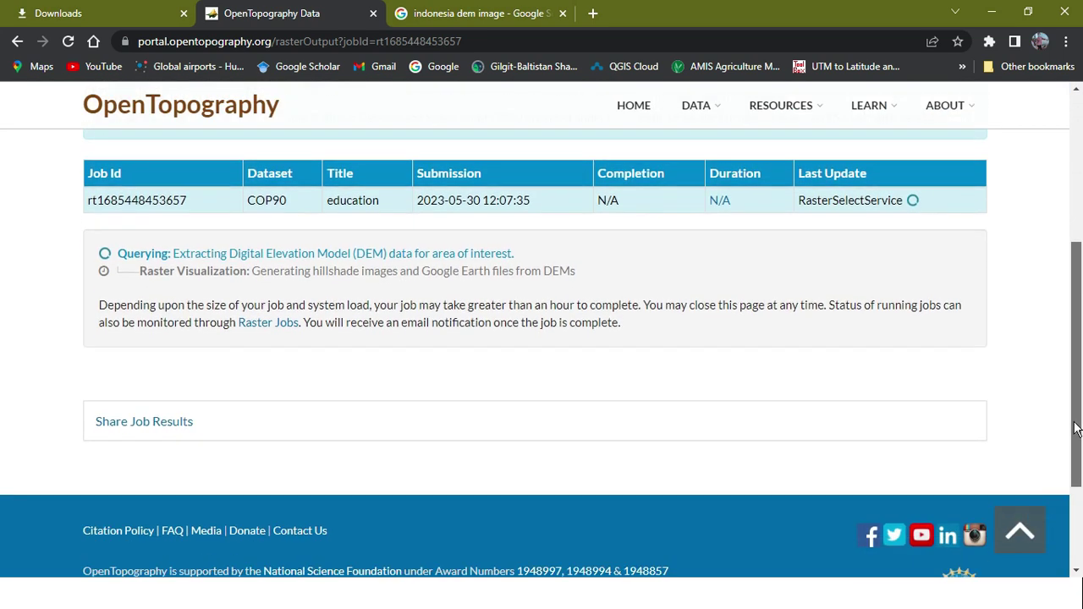
{"action": "scroll", "coordinate": [828, 349], "scroll_direction": "up", "scroll_amount": 1}
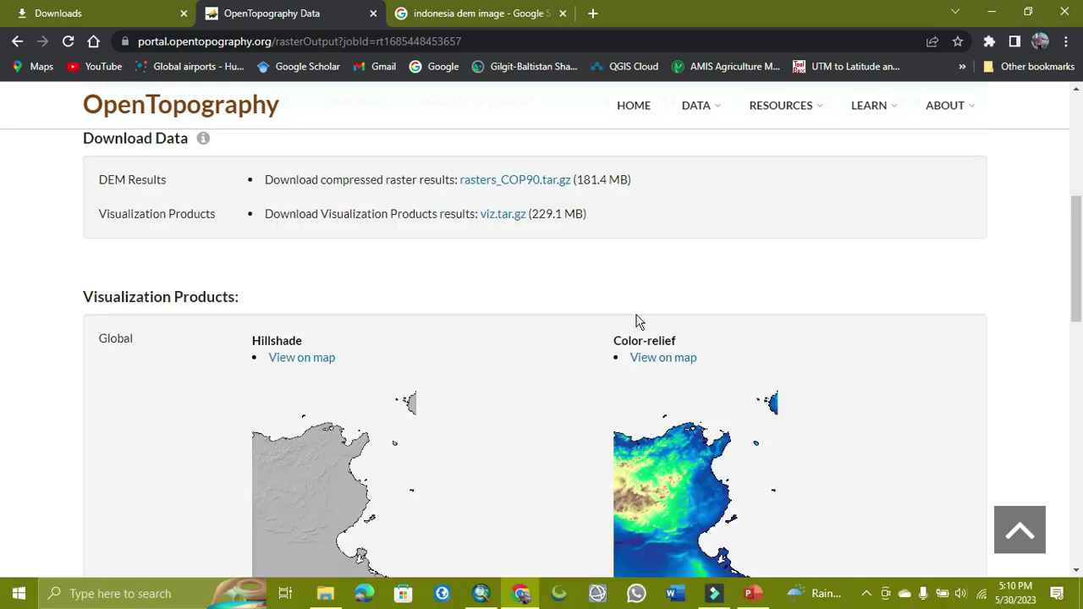
{"action": "scroll", "coordinate": [573, 270], "scroll_direction": "up", "scroll_amount": 2}
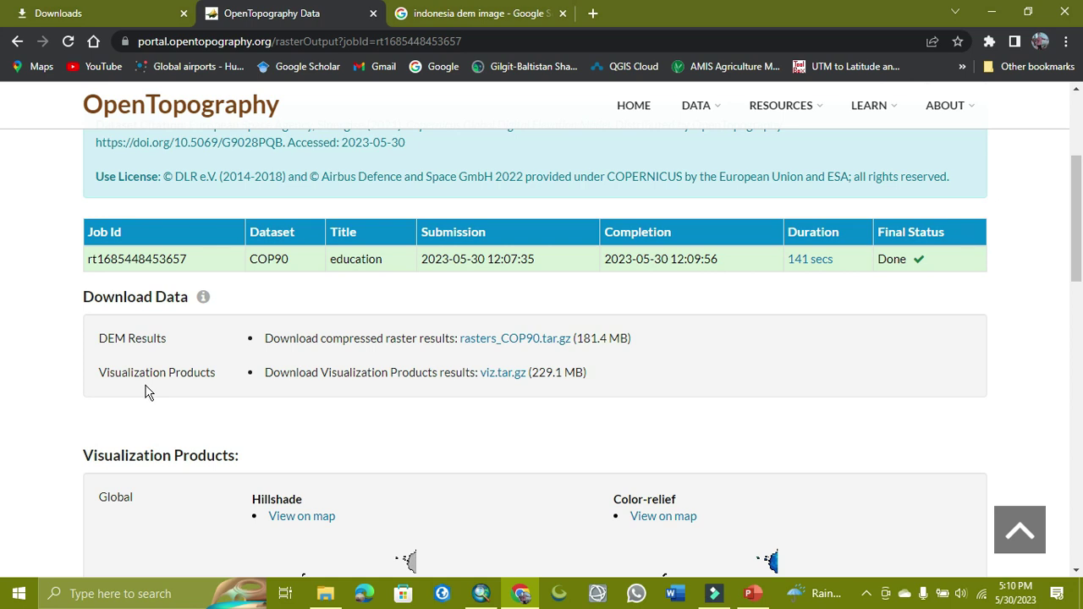
{"action": "scroll", "coordinate": [534, 431], "scroll_direction": "down", "scroll_amount": 3}
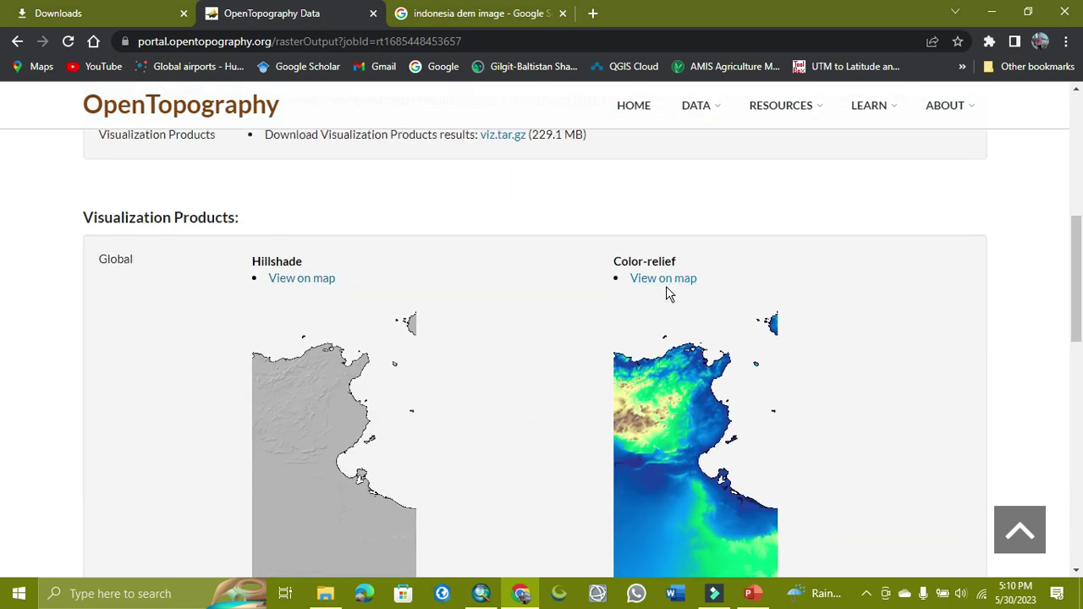
{"action": "scroll", "coordinate": [426, 368], "scroll_direction": "down", "scroll_amount": 3}
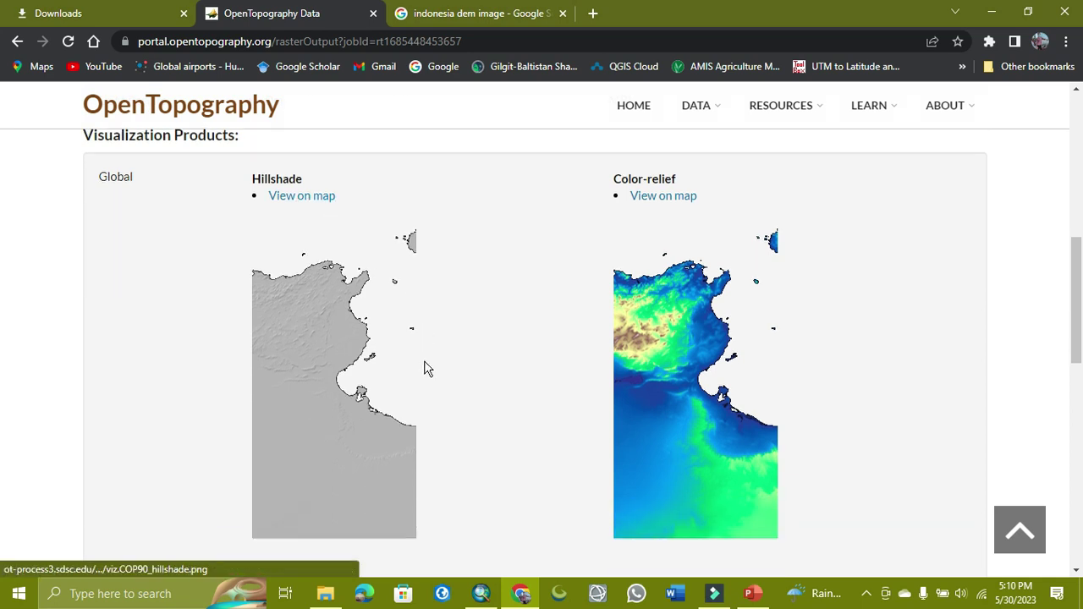
{"action": "scroll", "coordinate": [427, 374], "scroll_direction": "down", "scroll_amount": 2}
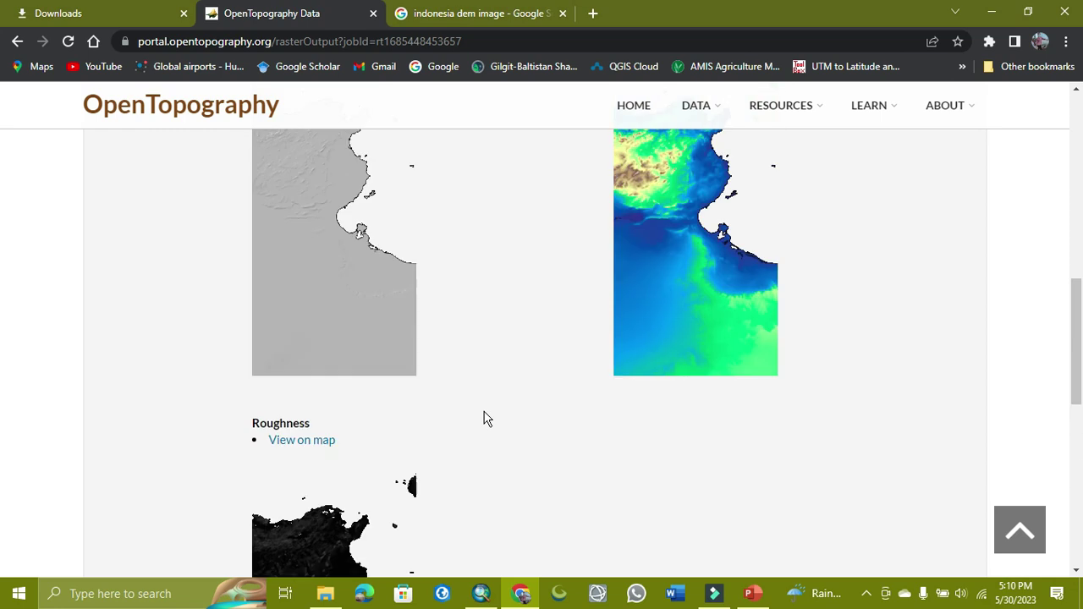
{"action": "scroll", "coordinate": [483, 418], "scroll_direction": "up", "scroll_amount": 3}
{"action": "scroll", "coordinate": [673, 436], "scroll_direction": "up", "scroll_amount": 5}
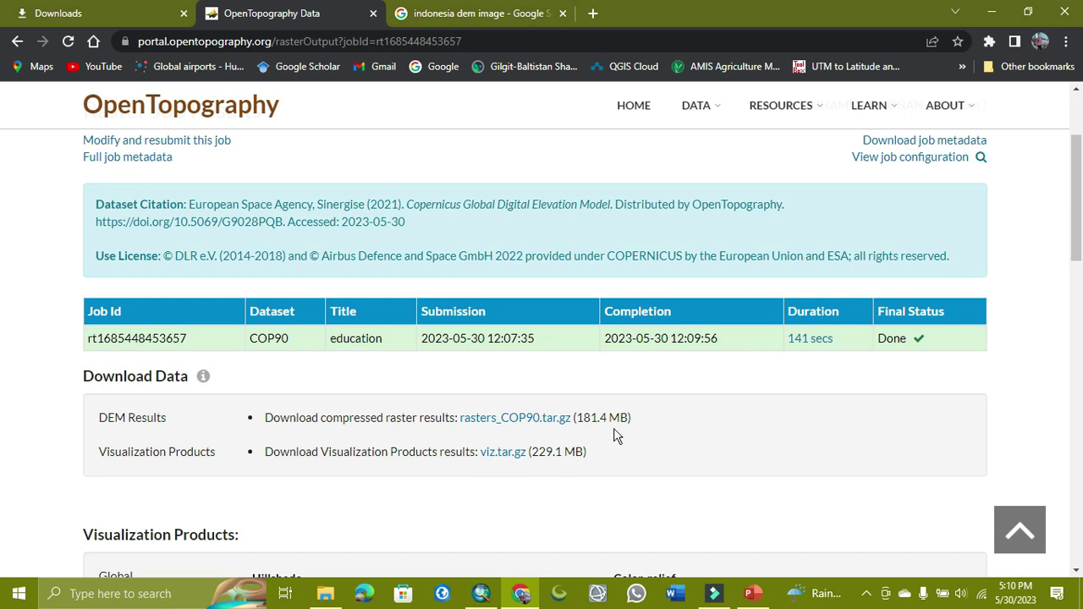
{"action": "scroll", "coordinate": [616, 435], "scroll_direction": "down", "scroll_amount": 2}
{"action": "scroll", "coordinate": [618, 436], "scroll_direction": "down", "scroll_amount": 4}
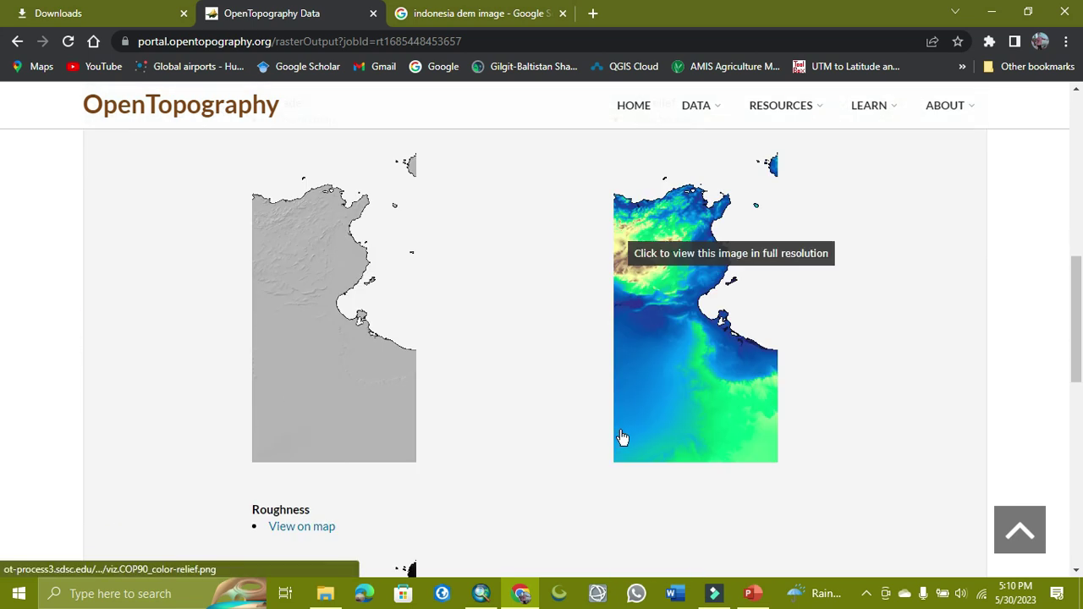
{"action": "scroll", "coordinate": [635, 467], "scroll_direction": "down", "scroll_amount": 8}
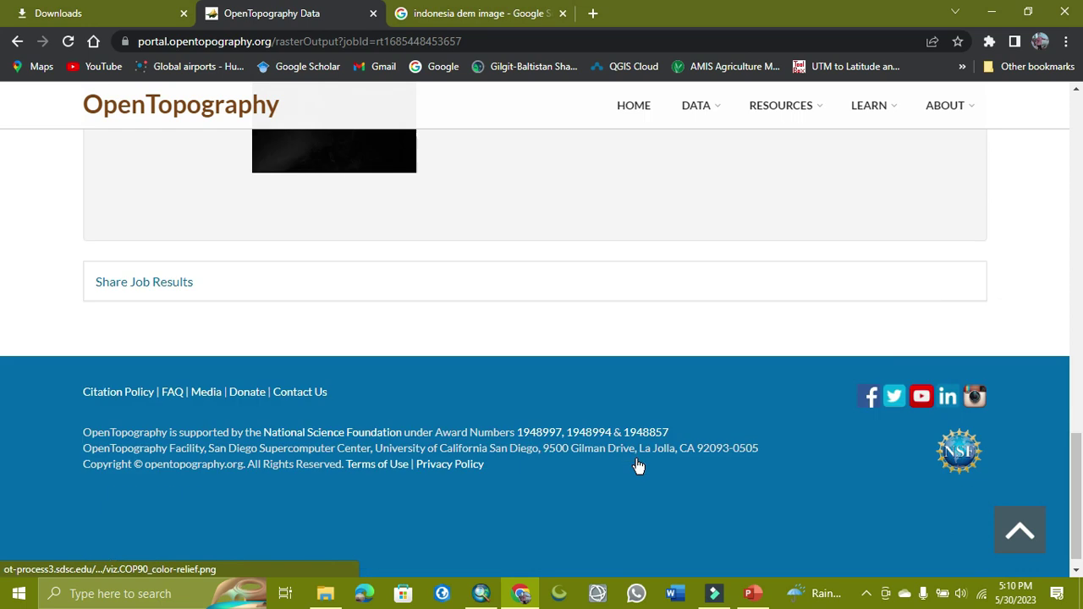
{"action": "scroll", "coordinate": [636, 466], "scroll_direction": "up", "scroll_amount": 10}
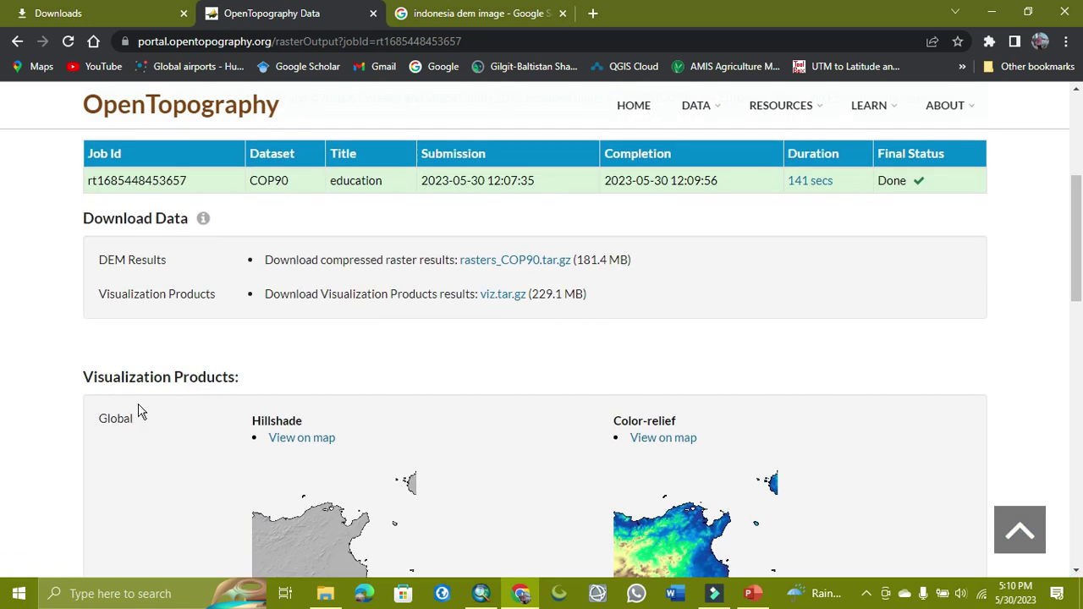
{"action": "scroll", "coordinate": [634, 411], "scroll_direction": "down", "scroll_amount": 1}
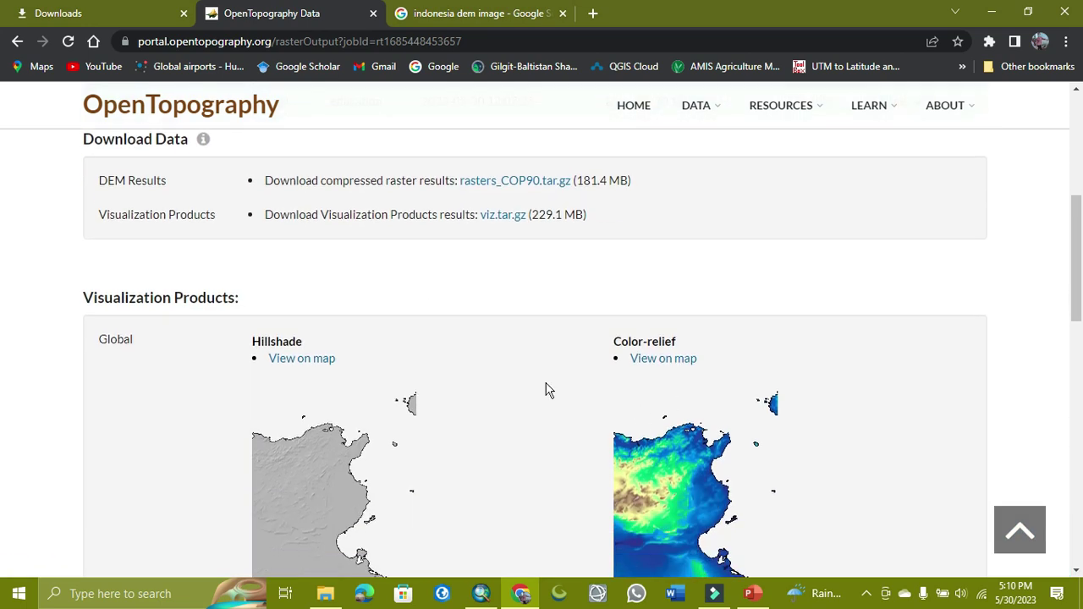
{"action": "scroll", "coordinate": [675, 398], "scroll_direction": "down", "scroll_amount": 4}
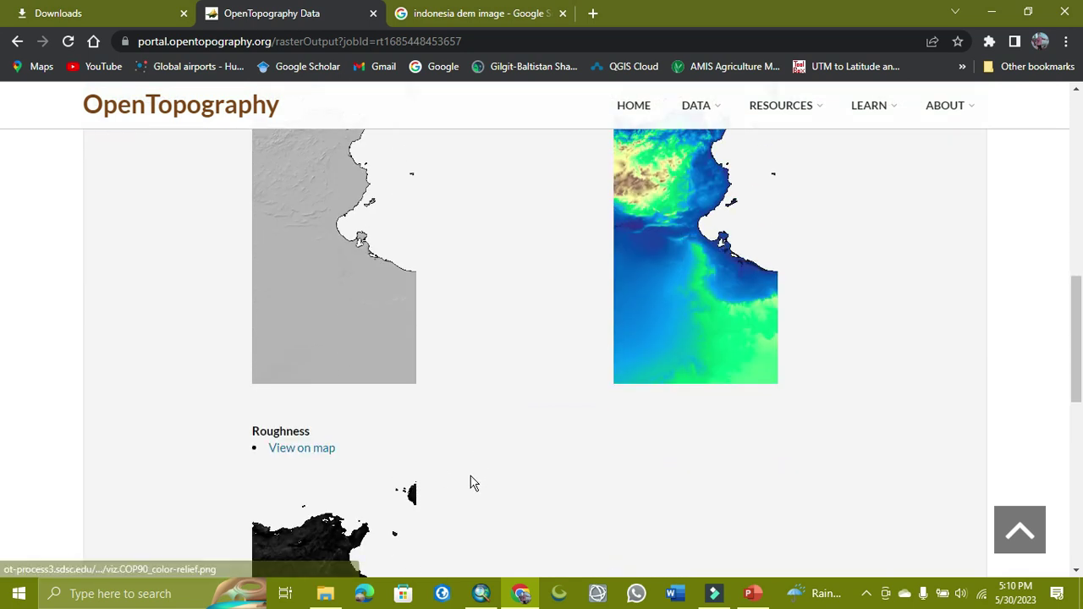
{"action": "scroll", "coordinate": [473, 483], "scroll_direction": "up", "scroll_amount": 7}
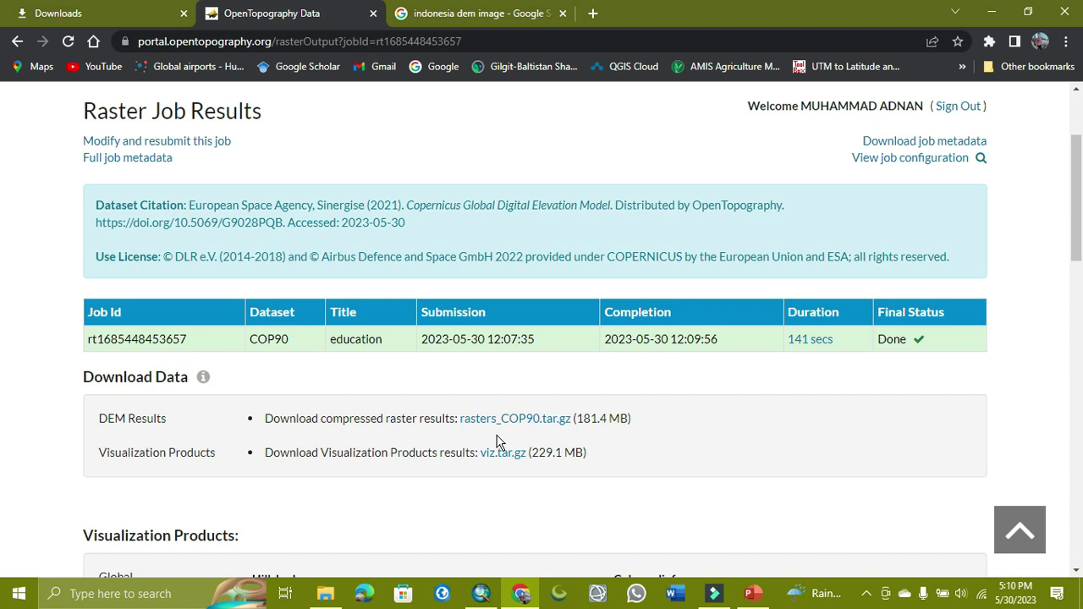
Step: Download rasters_COP90.tar.gz and viz.tar.gz from the Download Data section
{"action": "left_click", "coordinate": [526, 427]}
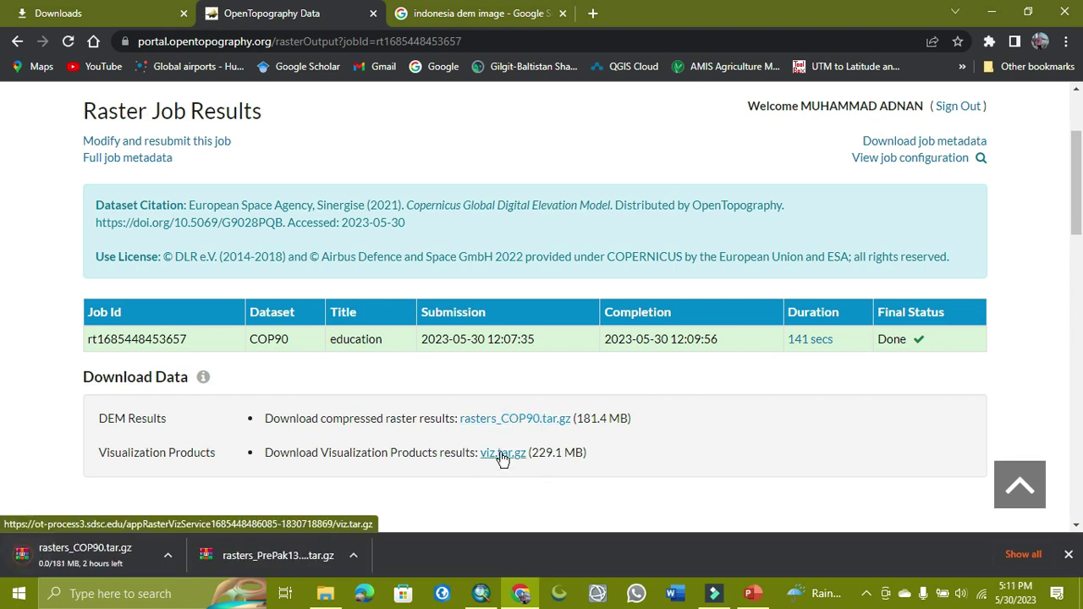
{"action": "left_click", "coordinate": [503, 456]}
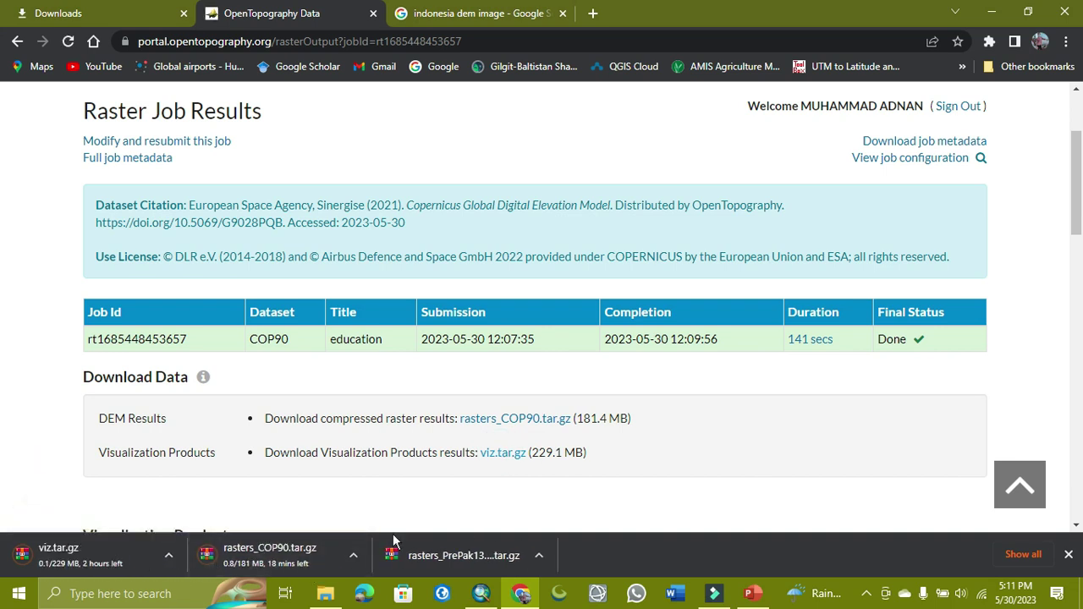
{"action": "scroll", "coordinate": [617, 455], "scroll_direction": "down", "scroll_amount": 5}
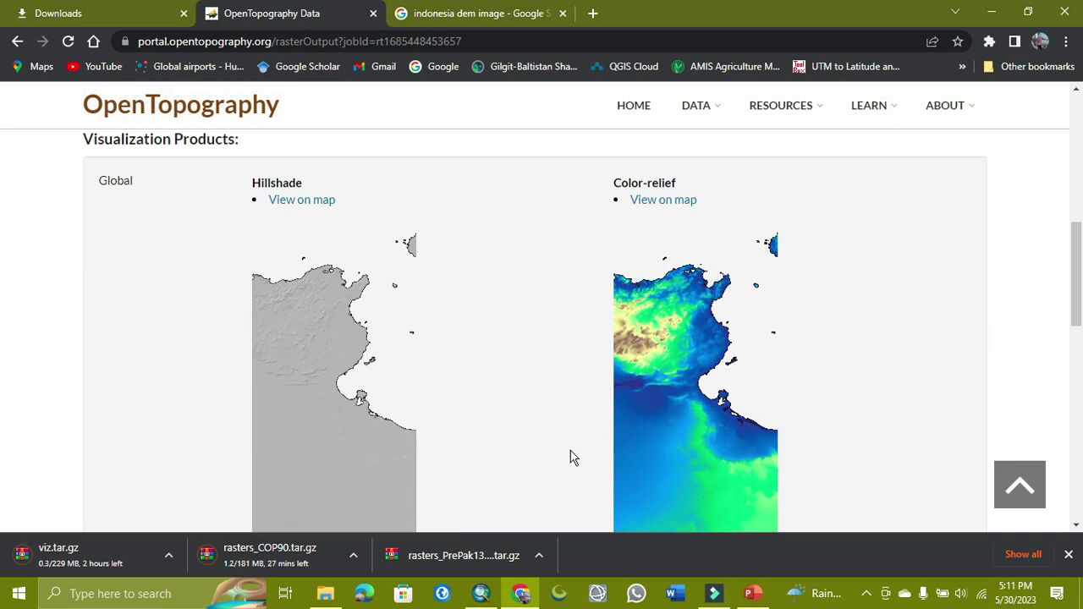
{"action": "scroll", "coordinate": [570, 457], "scroll_direction": "up", "scroll_amount": 1}
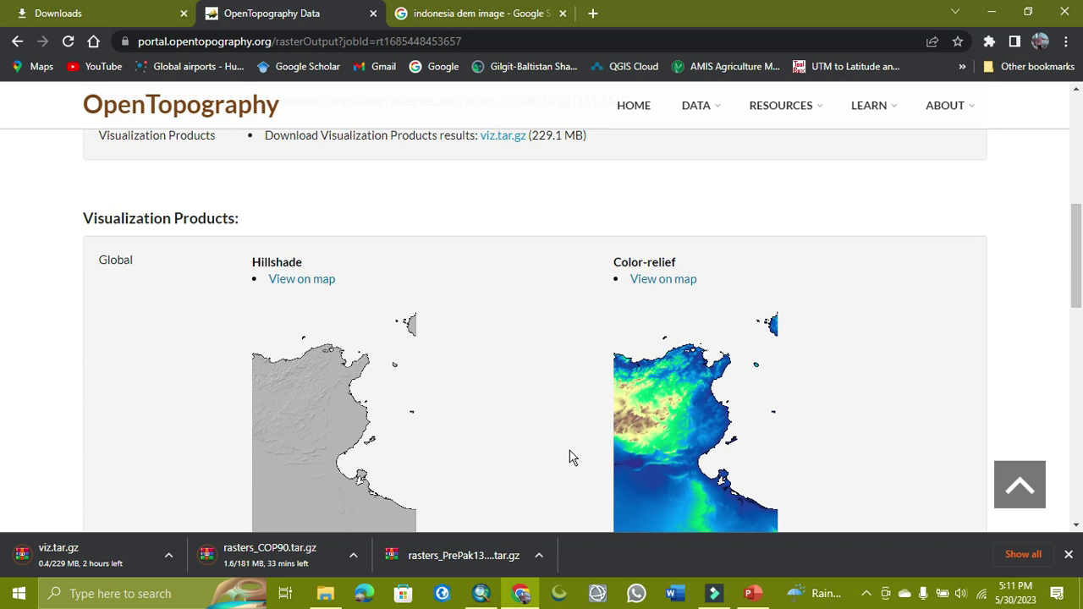
{"action": "scroll", "coordinate": [570, 457], "scroll_direction": "down", "scroll_amount": 7}
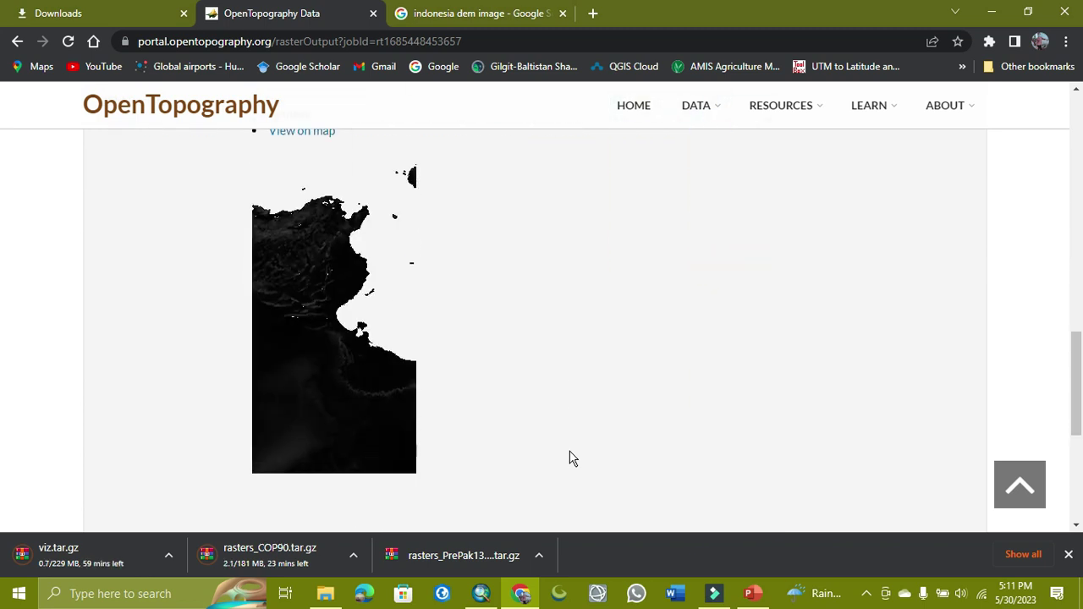
{"action": "scroll", "coordinate": [571, 457], "scroll_direction": "up", "scroll_amount": 15}
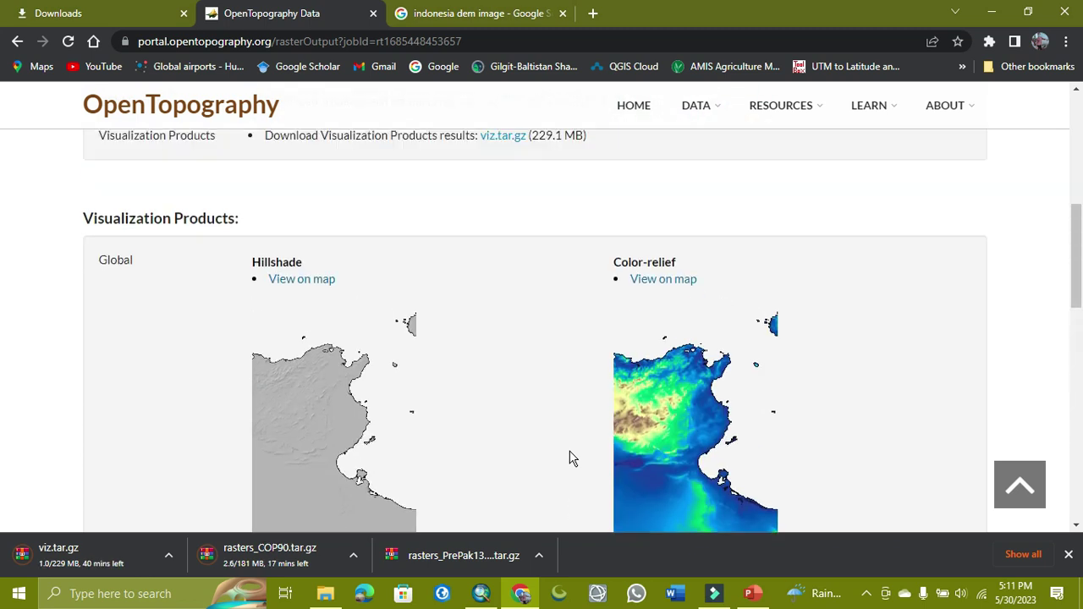